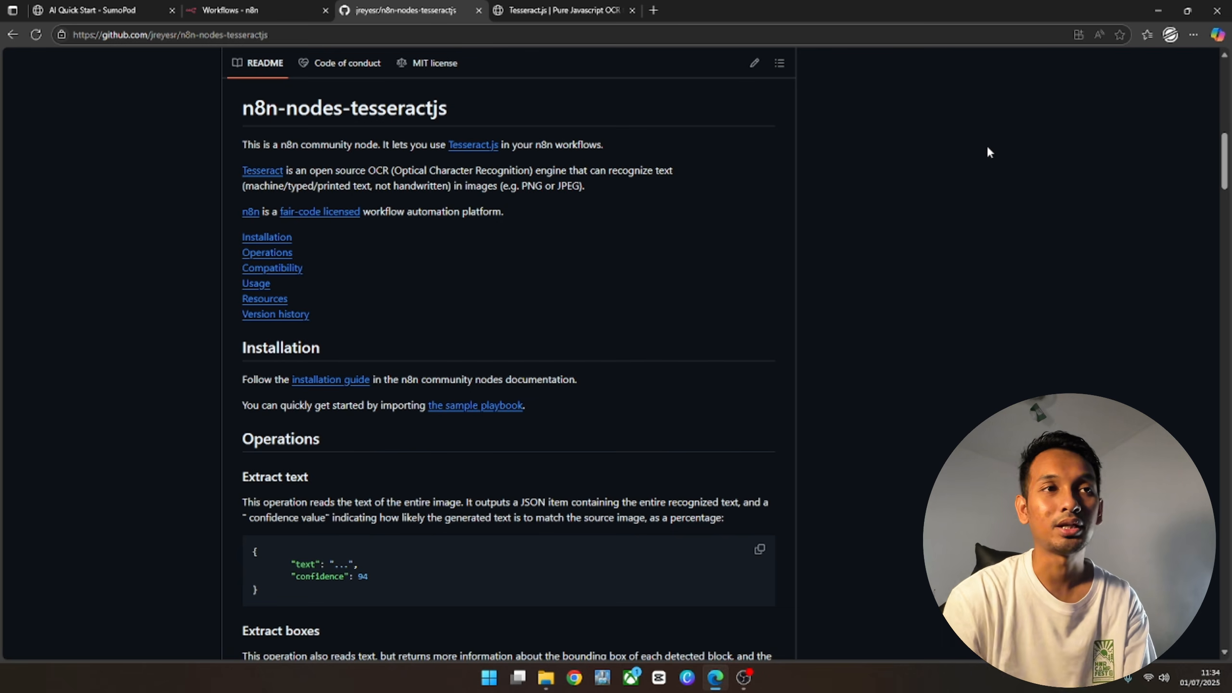
Look over the Tesseract.js website and the n8n-nodes-tesseractjs GitHub repository
click(560, 15)
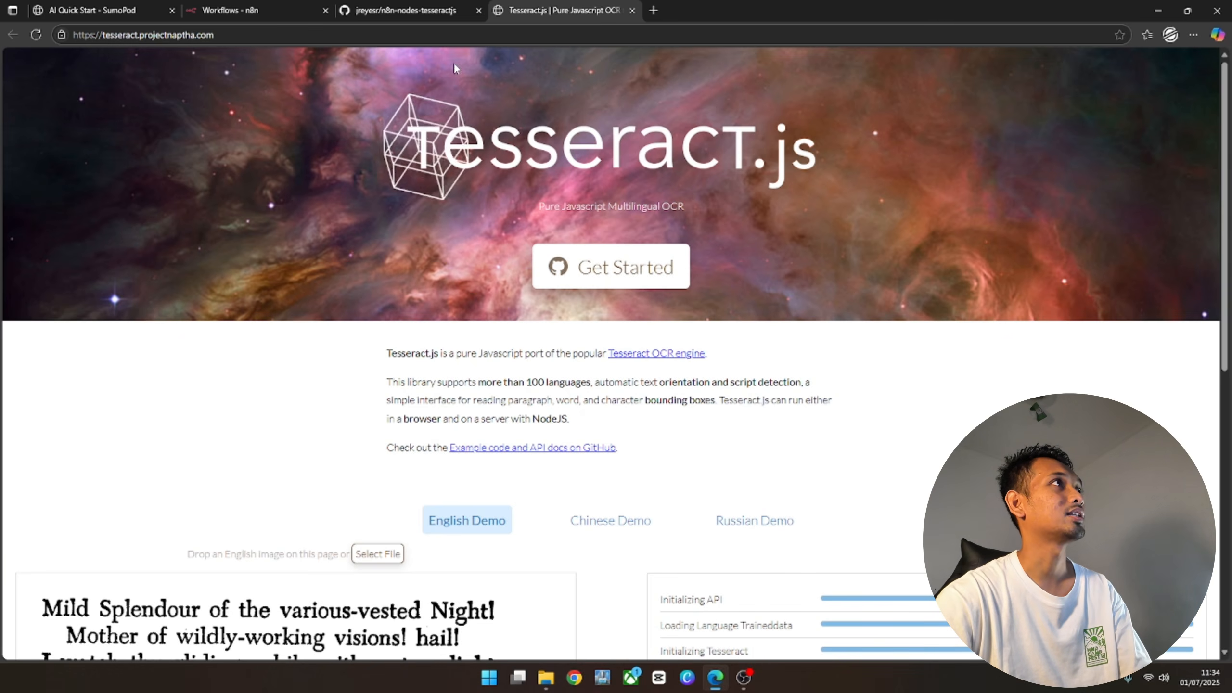
click(430, 12)
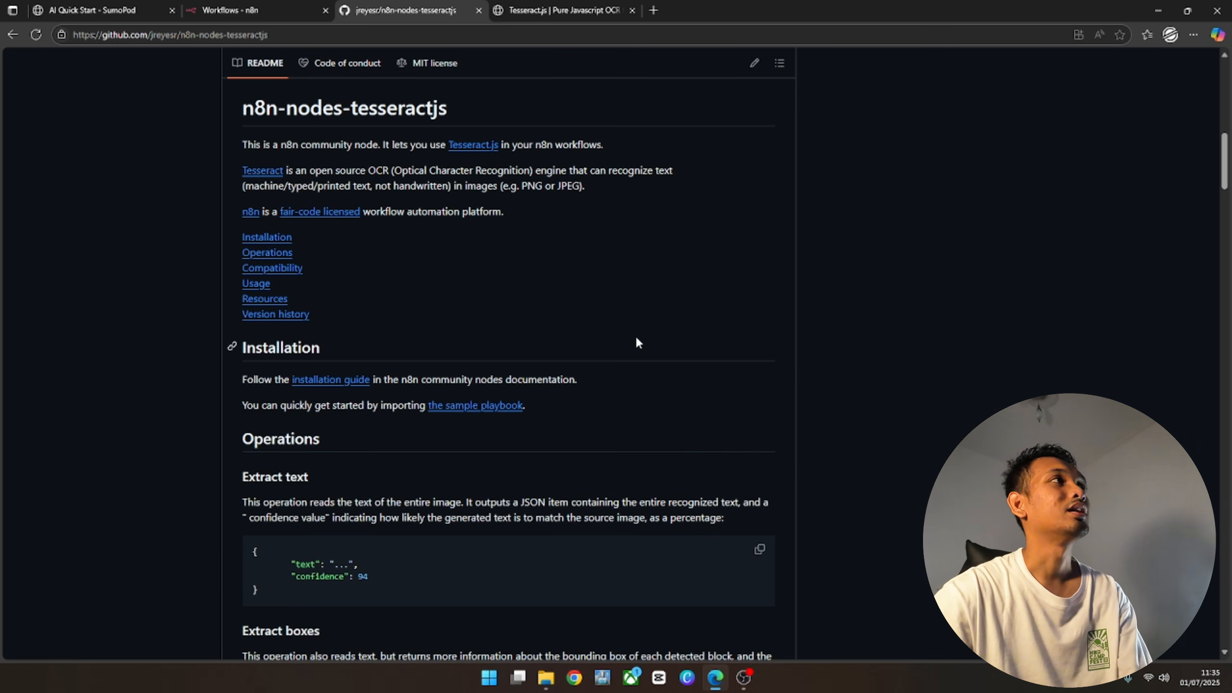
scroll(637, 342, up, 5)
scroll(637, 338, up, 8)
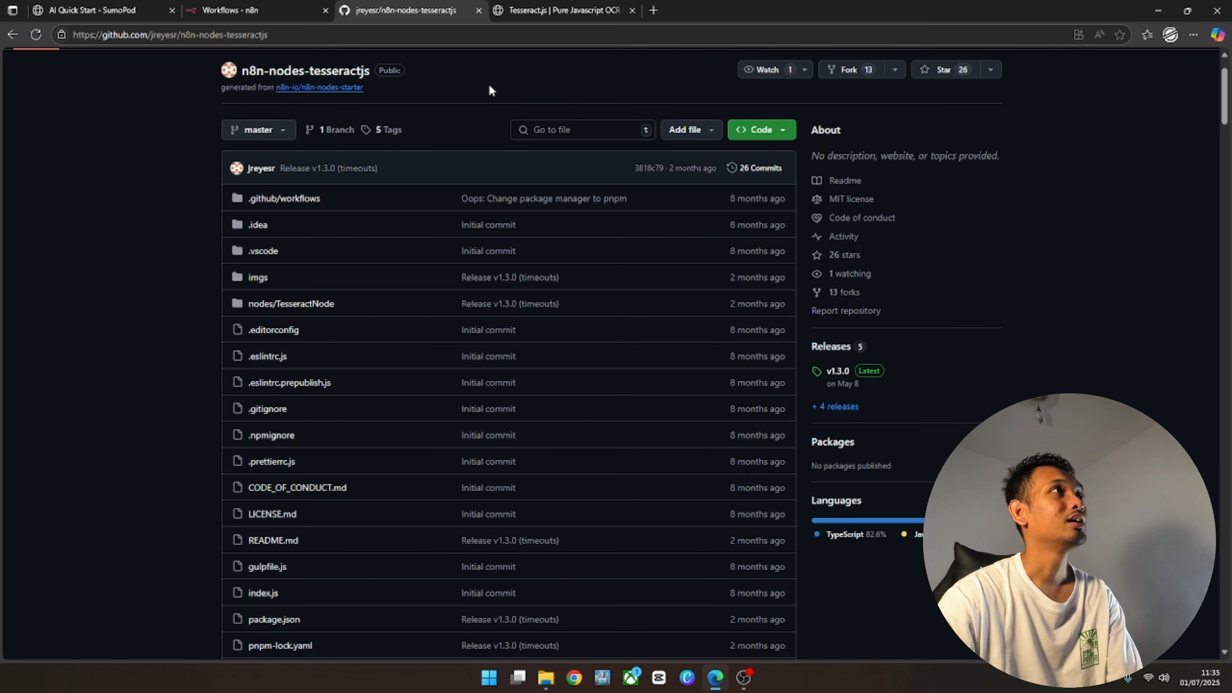
Open the Tesseract OCR engine's GitHub repository from the Tesseract.js site and examine its files and README alongside the site
click(554, 19)
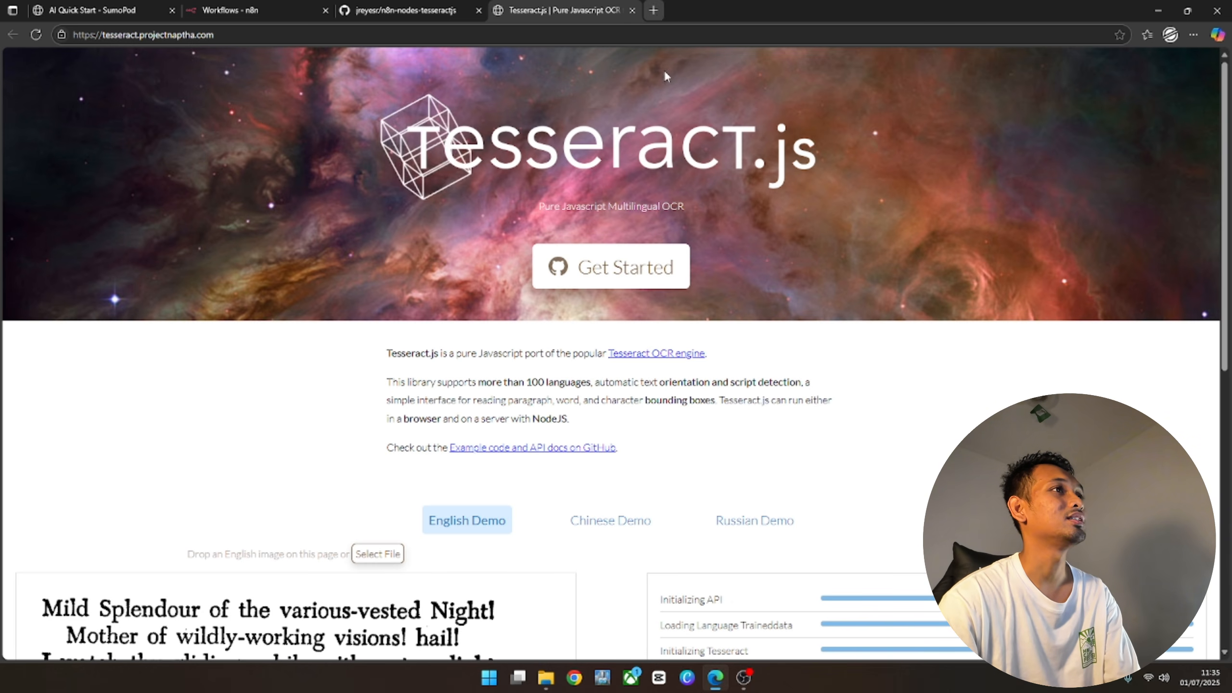
click(677, 351)
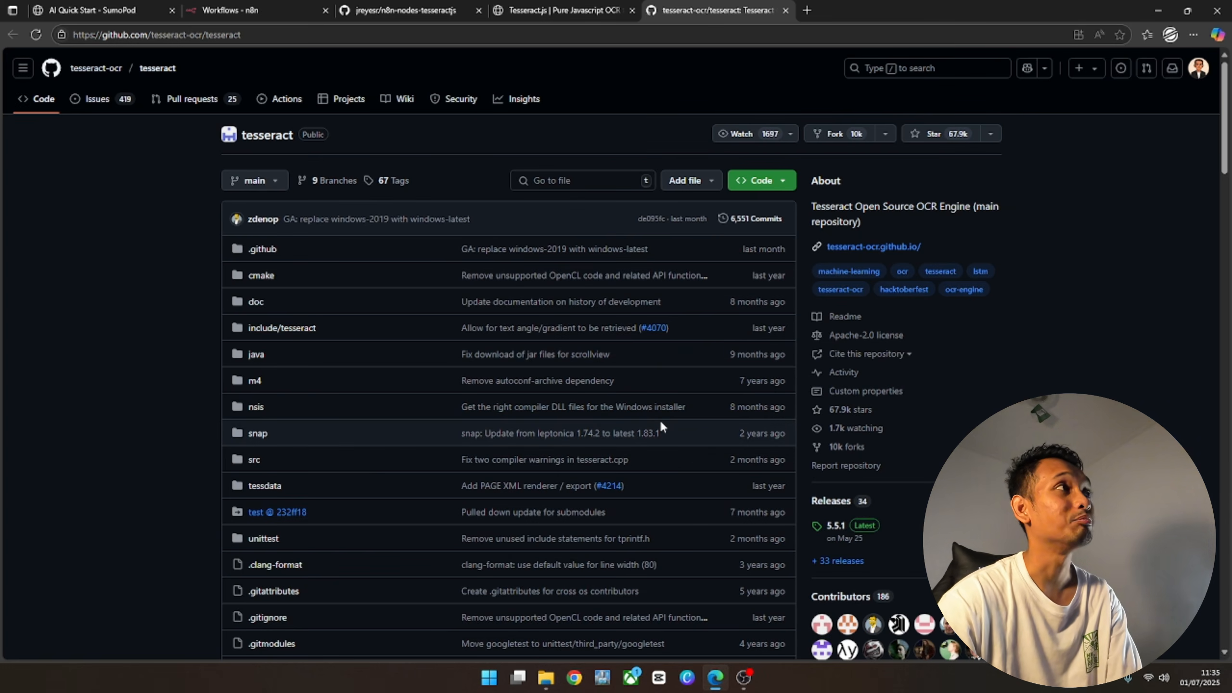
scroll(635, 428, down, 5)
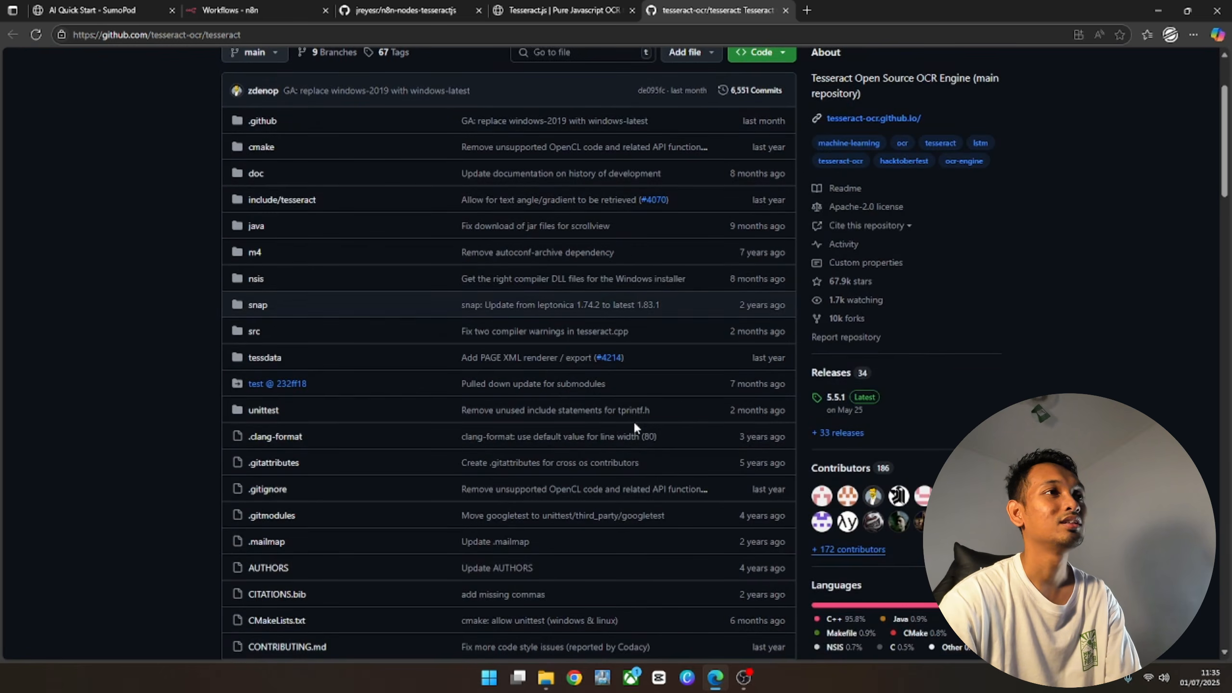
scroll(635, 427, down, 11)
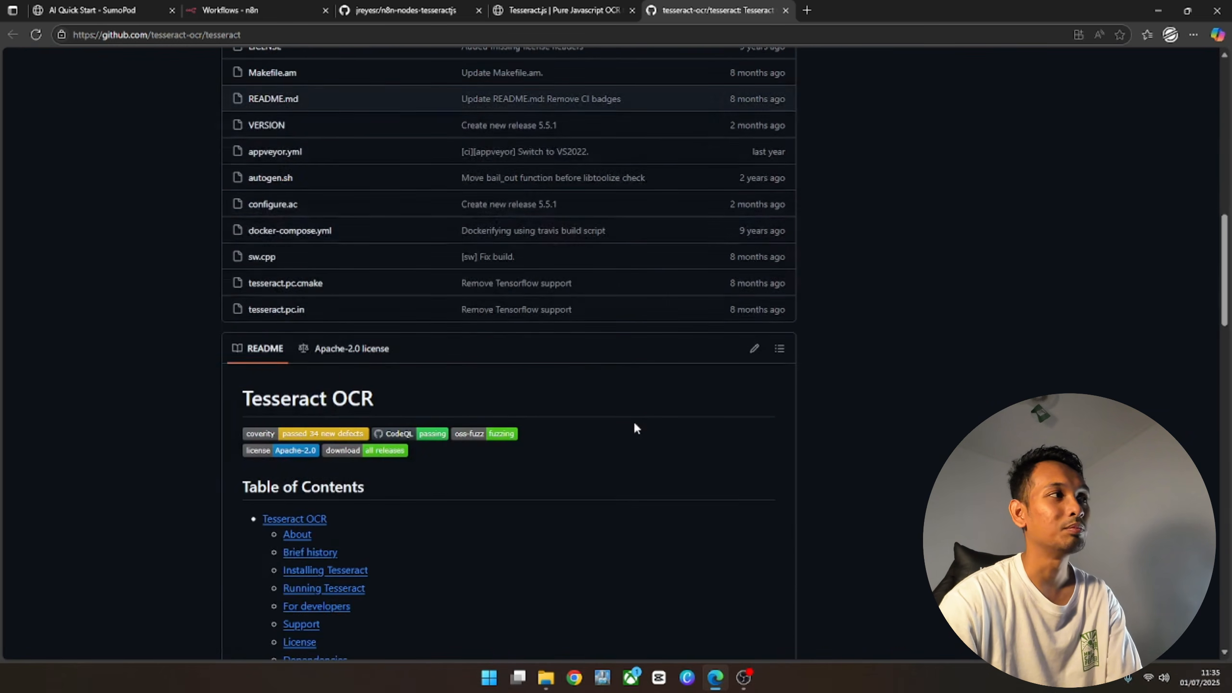
scroll(635, 424, up, 16)
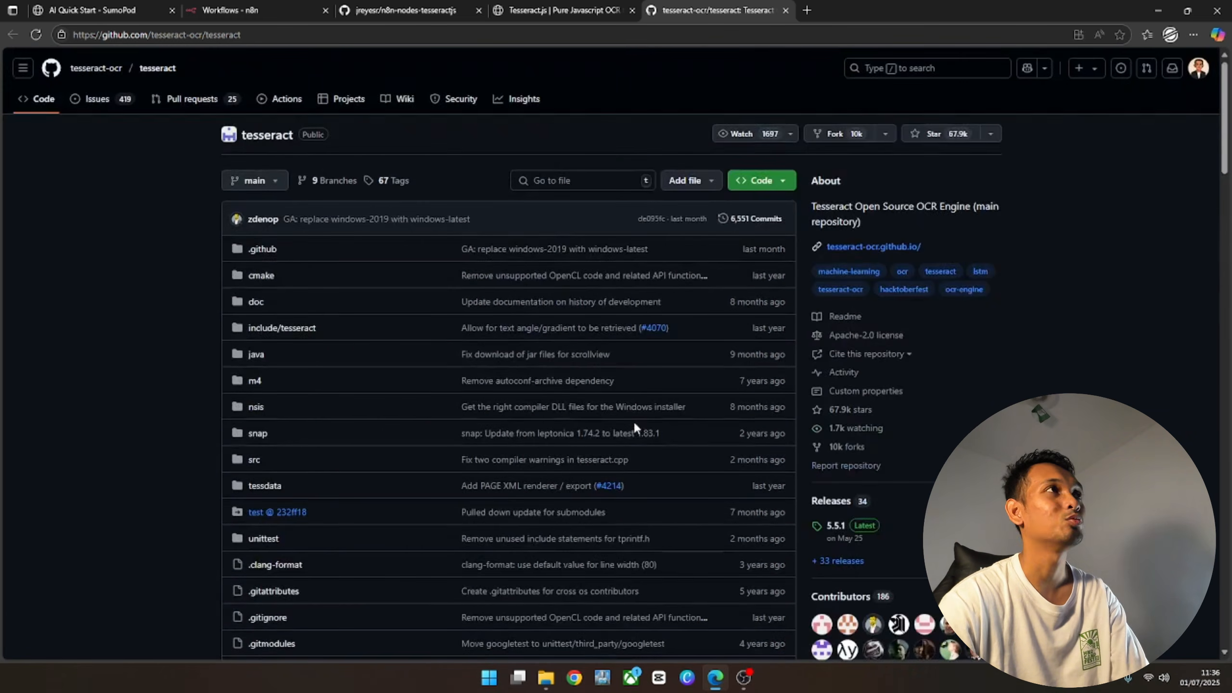
click(582, 16)
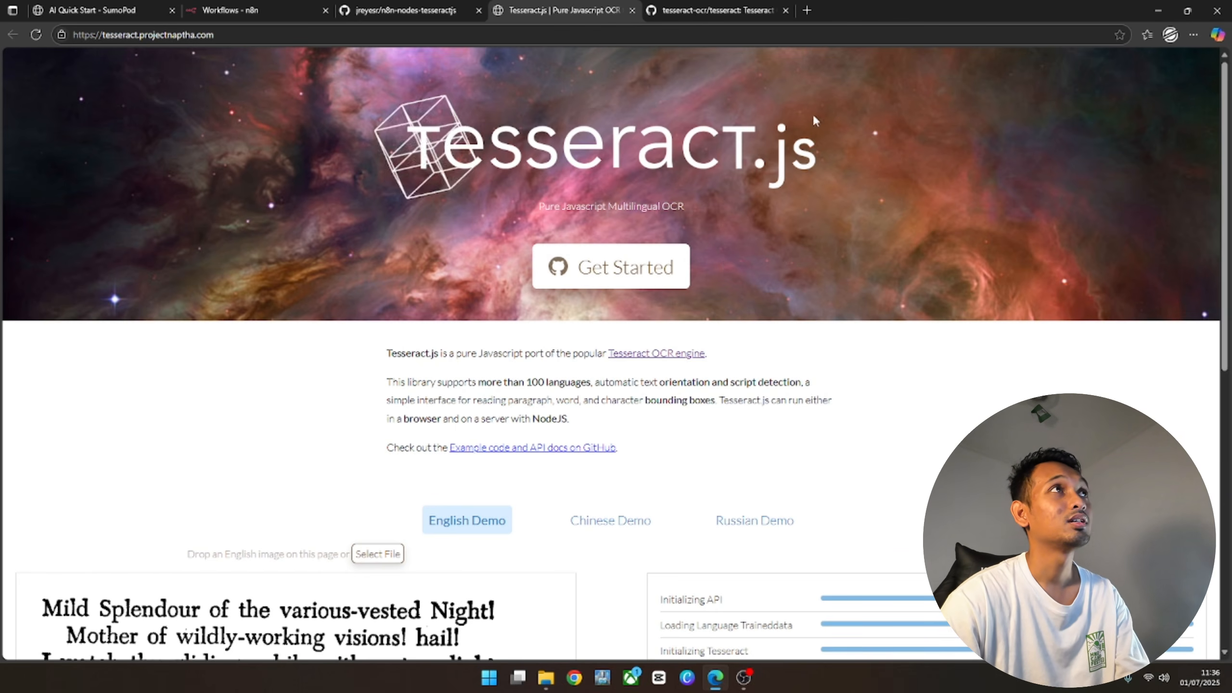
click(713, 10)
scroll(758, 348, down, 5)
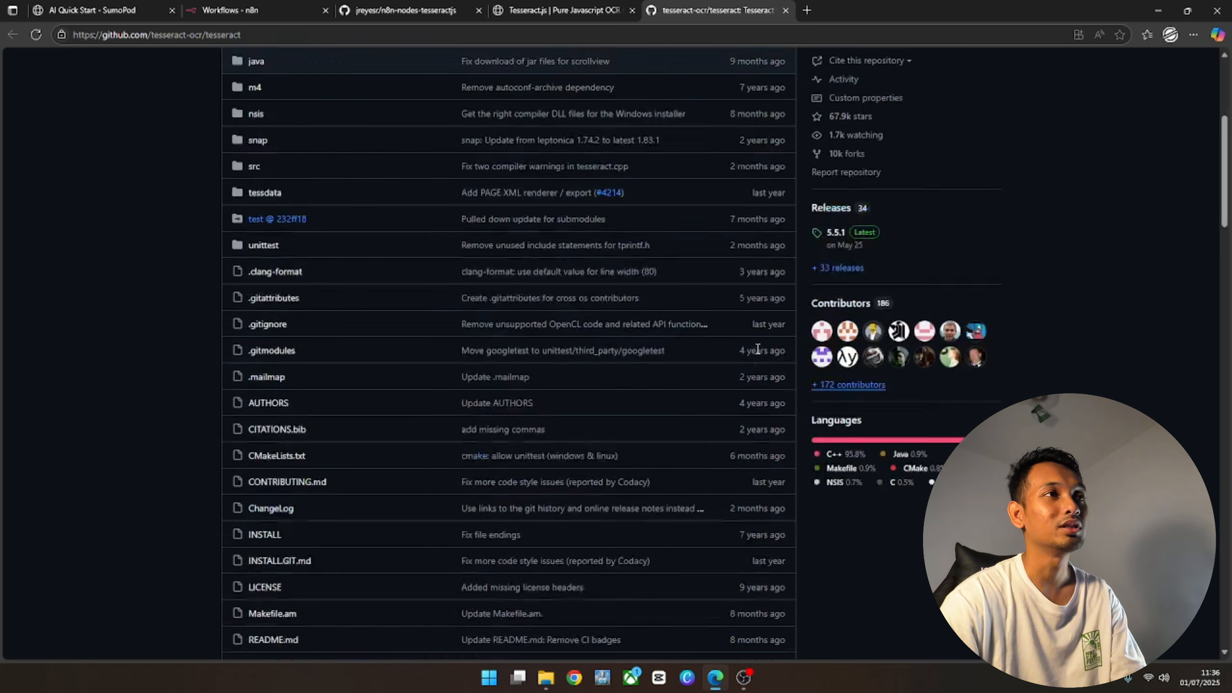
scroll(757, 350, up, 6)
click(568, 11)
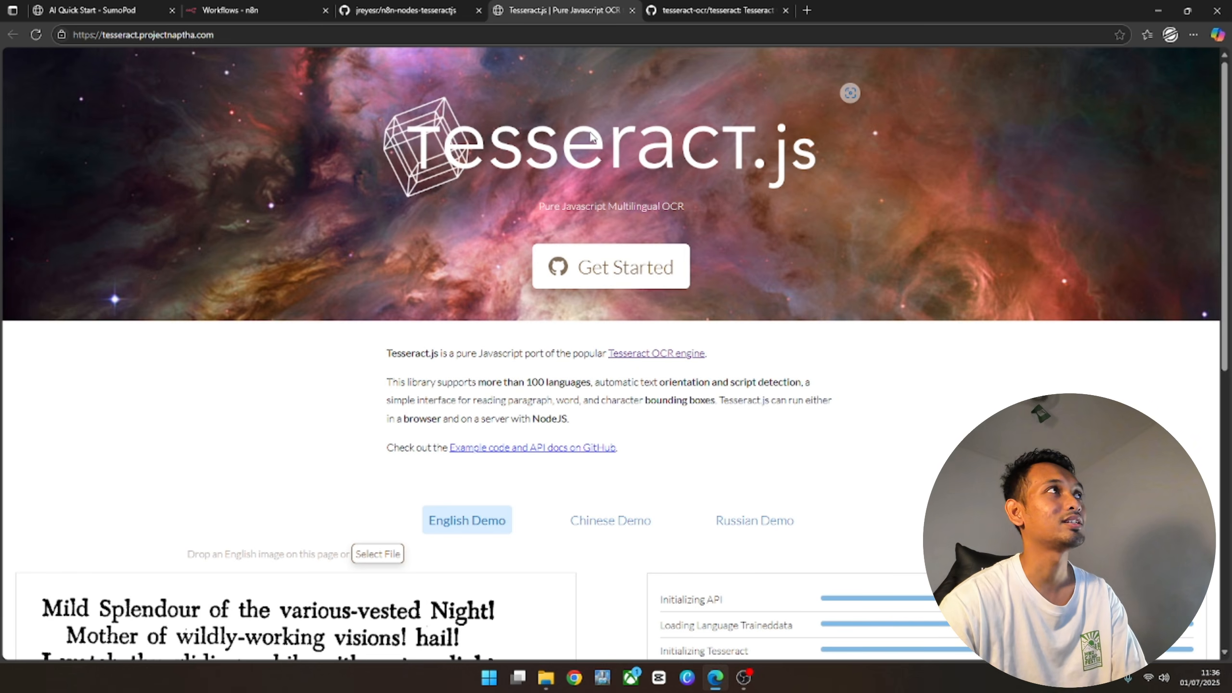
Copy the package name n8n-nodes-tesseractjs from the README heading of its GitHub repository
click(420, 19)
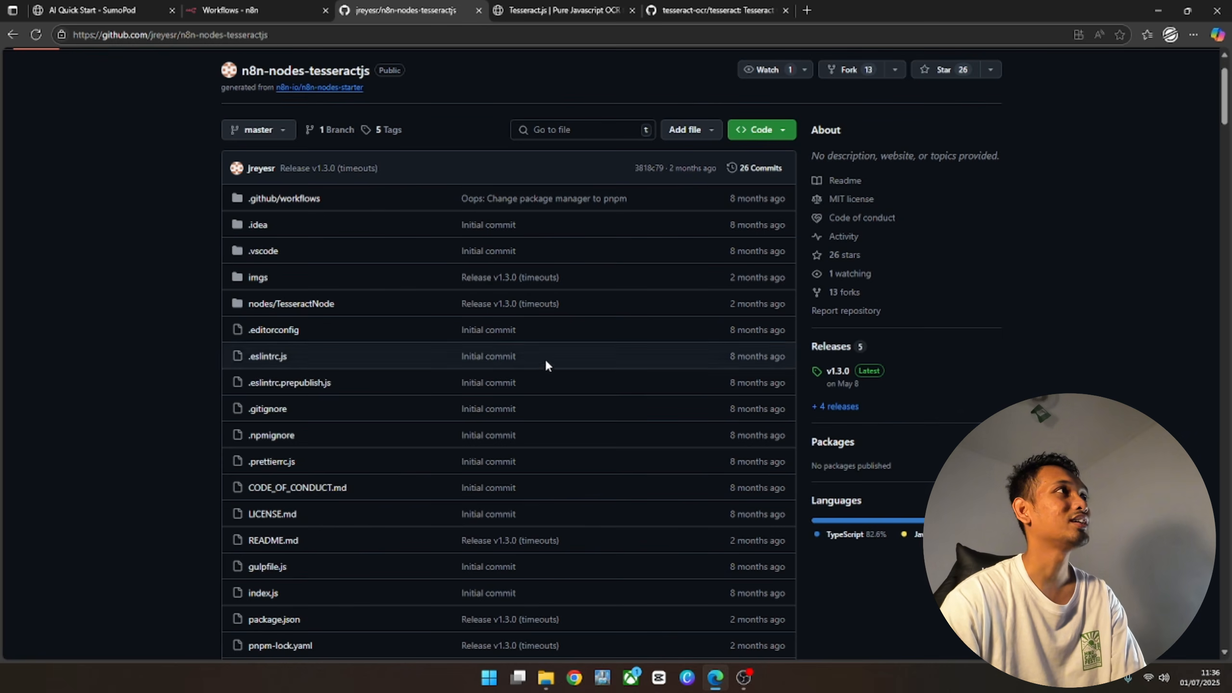
scroll(547, 370, up, 1)
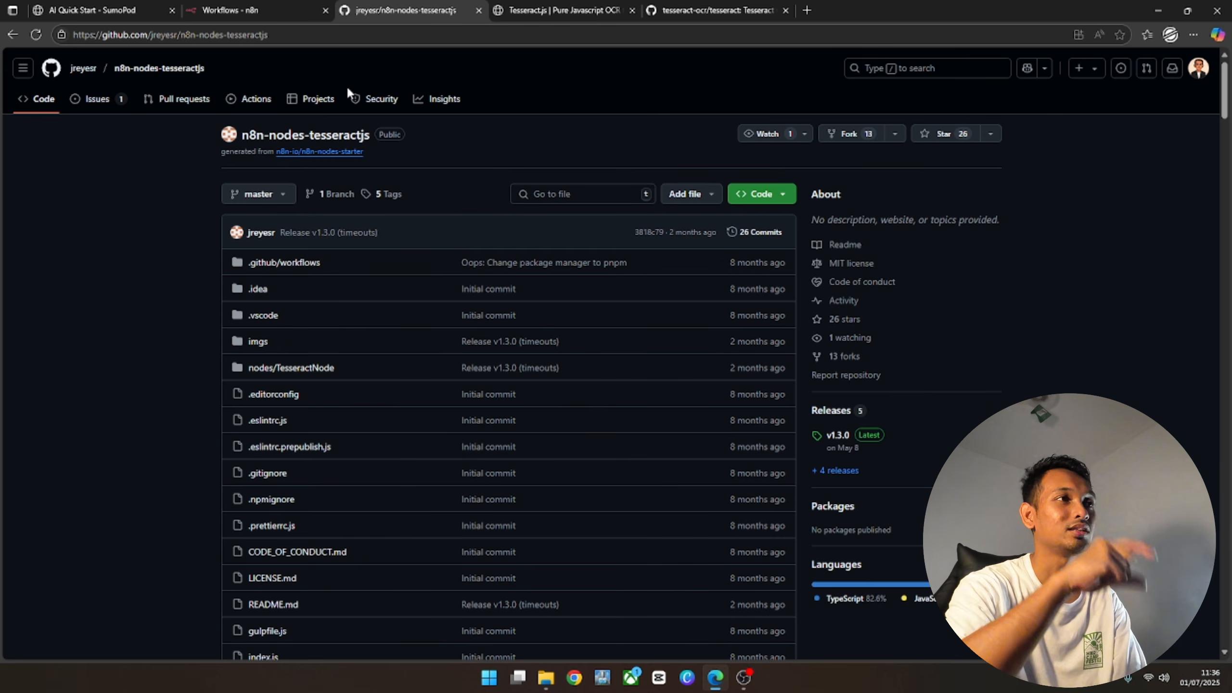
scroll(371, 211, down, 8)
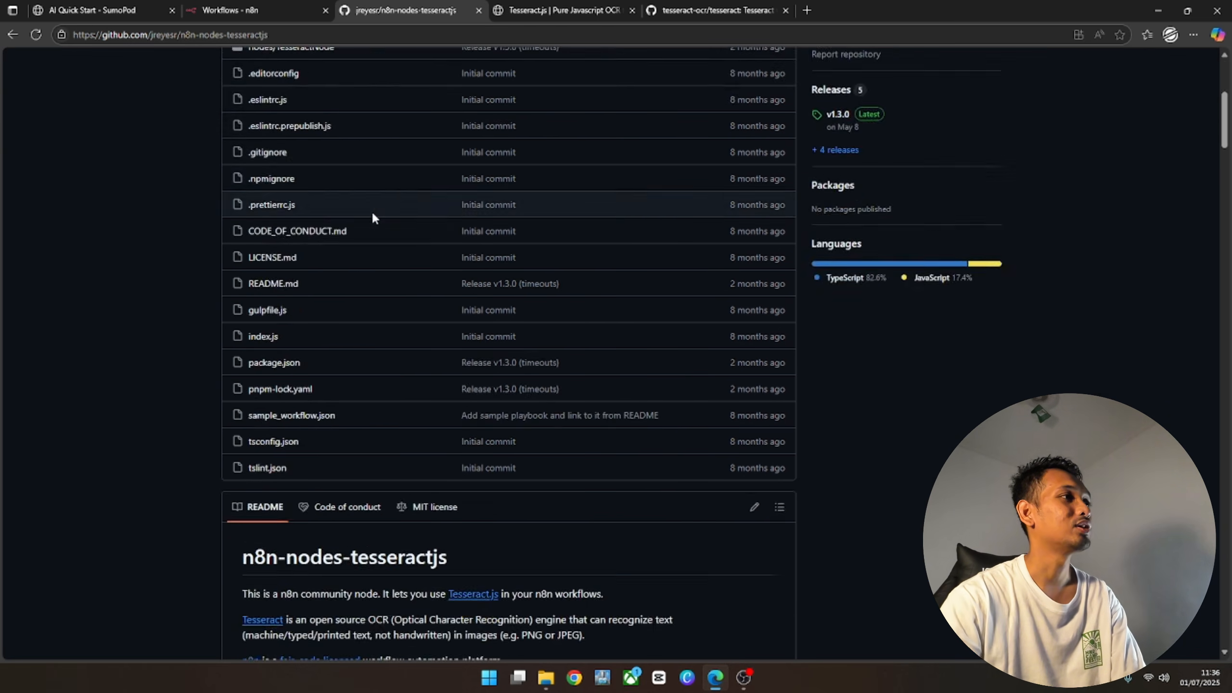
scroll(547, 236, down, 1)
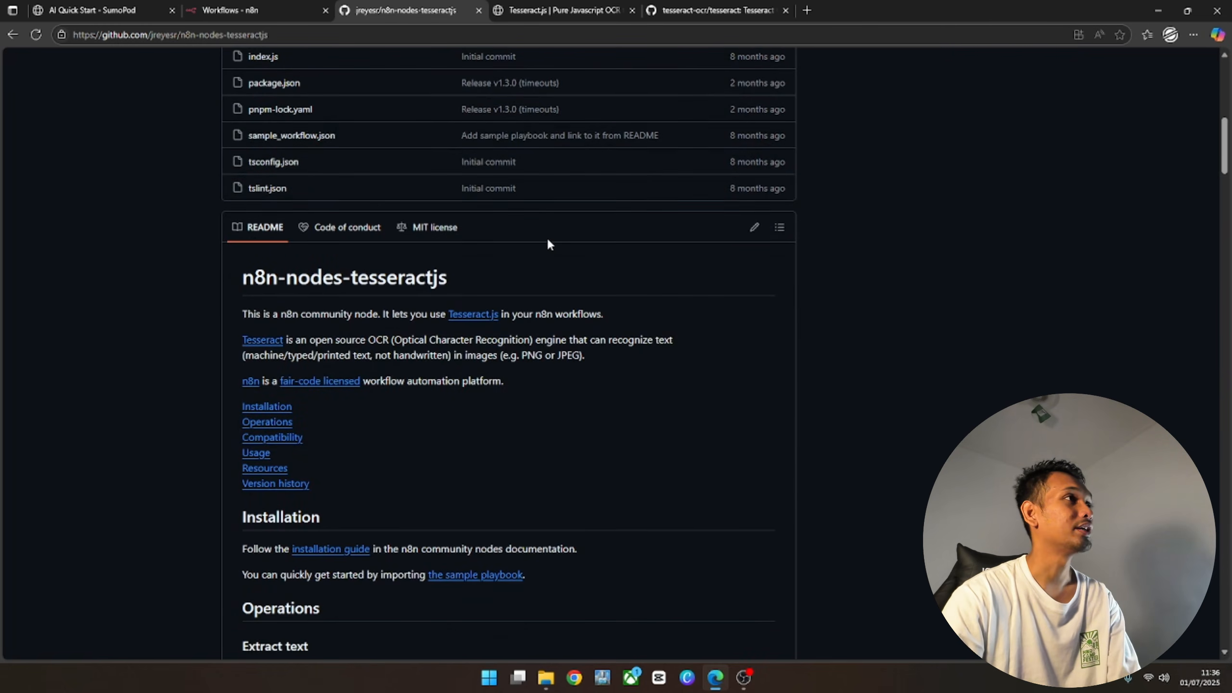
scroll(509, 272, up, 1)
scroll(459, 330, up, 5)
scroll(446, 322, down, 5)
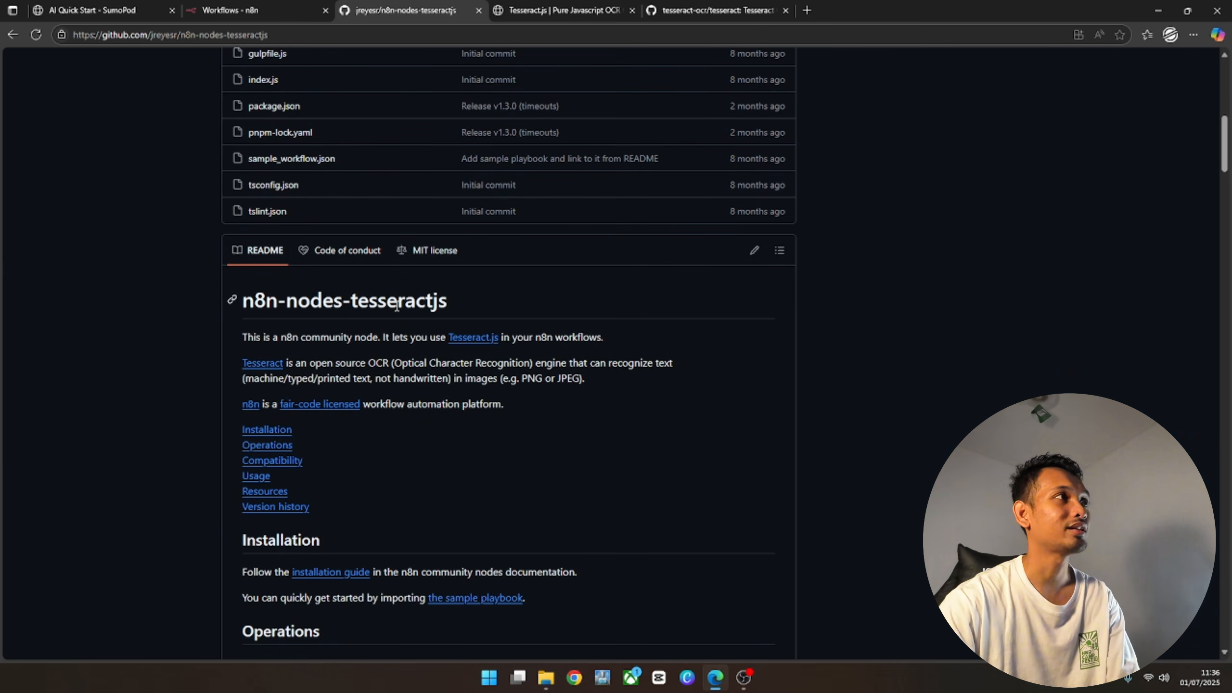
drag(246, 301, 447, 303)
right_click(405, 304)
click(440, 314)
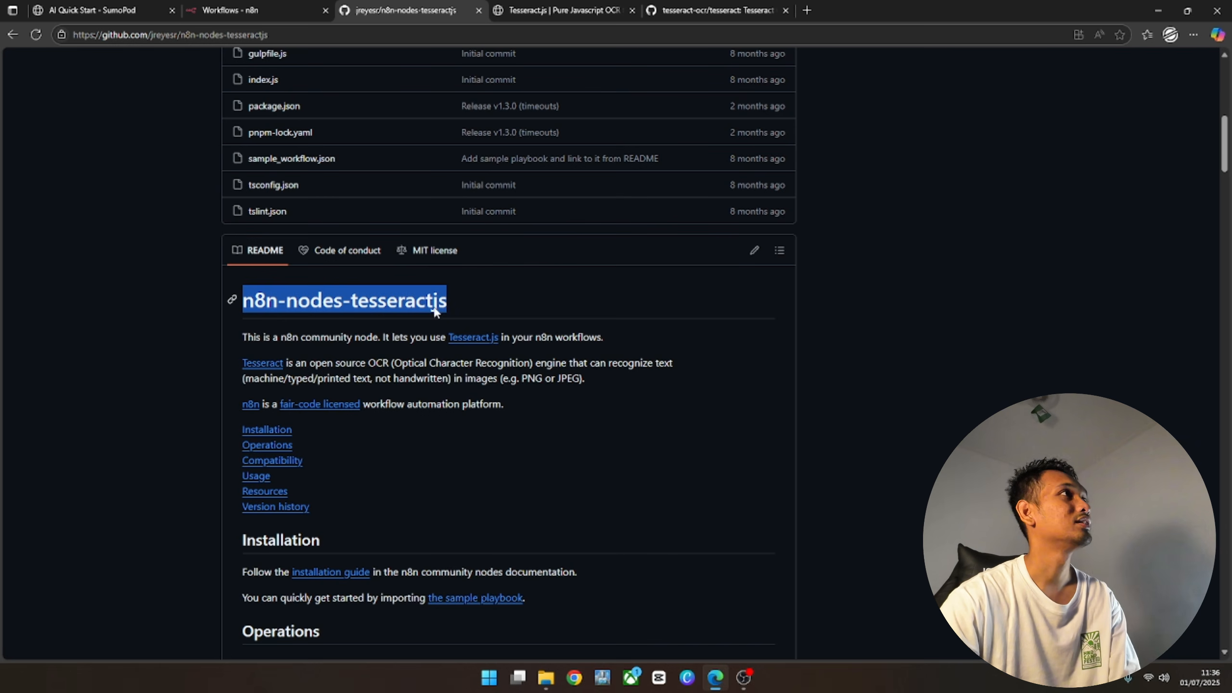
Switch to n8n and open the Community nodes settings
click(243, 10)
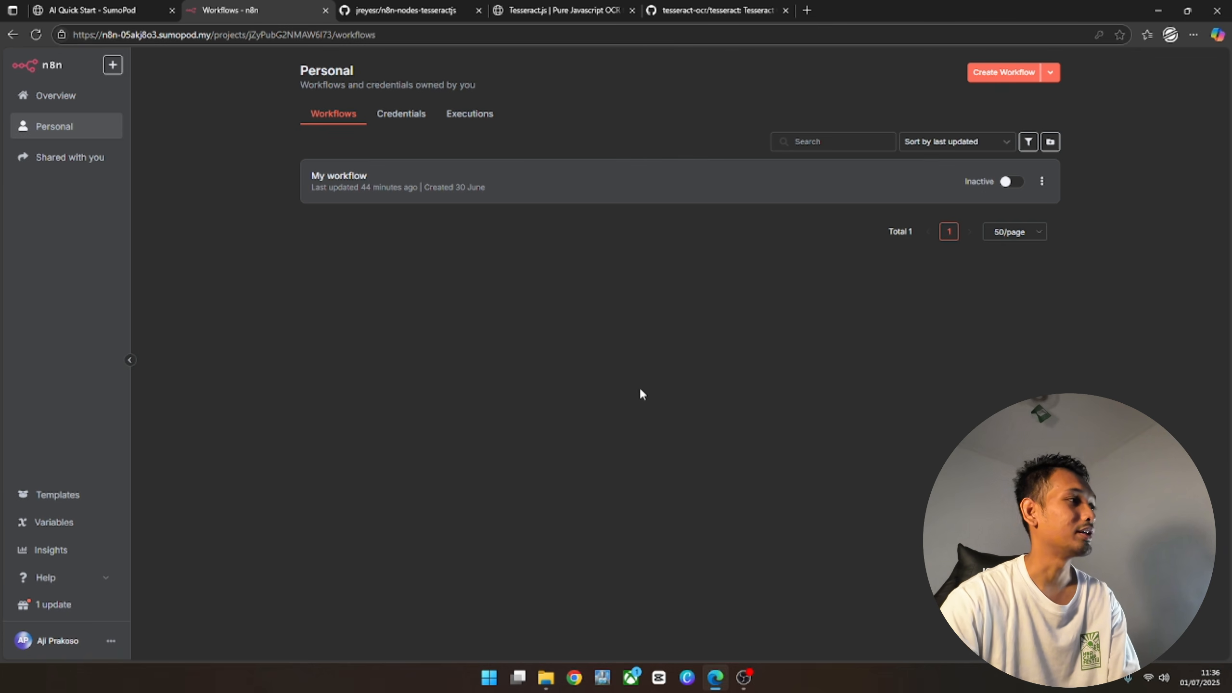
click(115, 641)
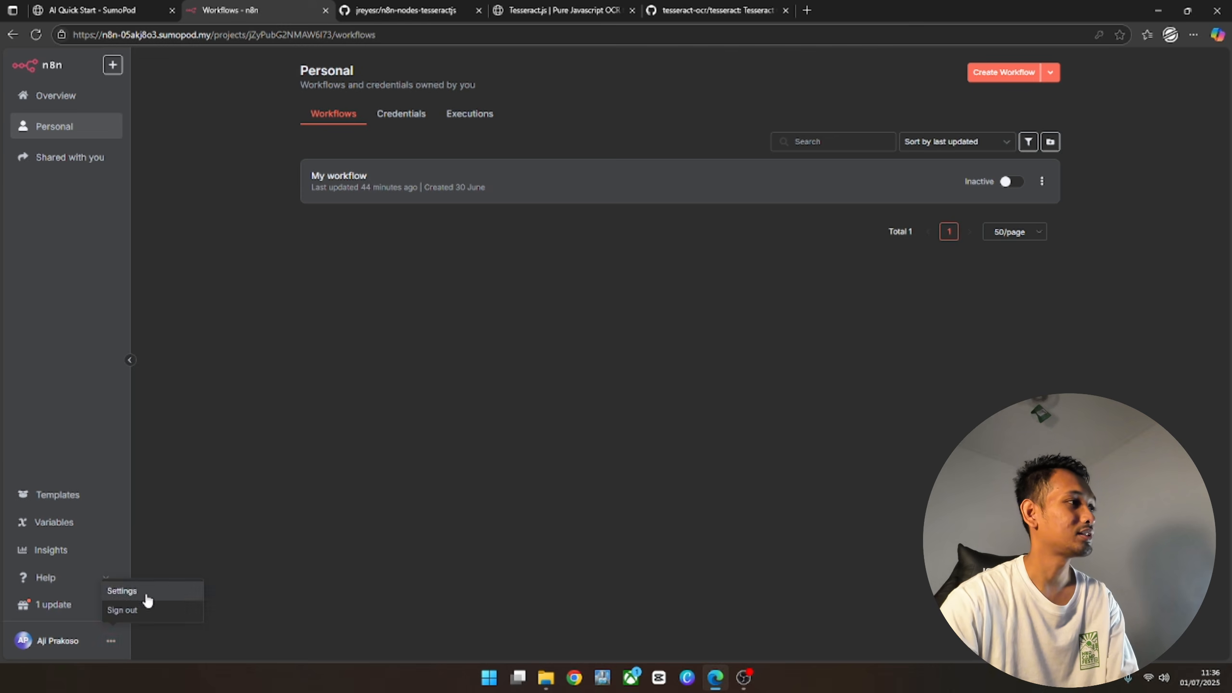
click(127, 590)
click(92, 350)
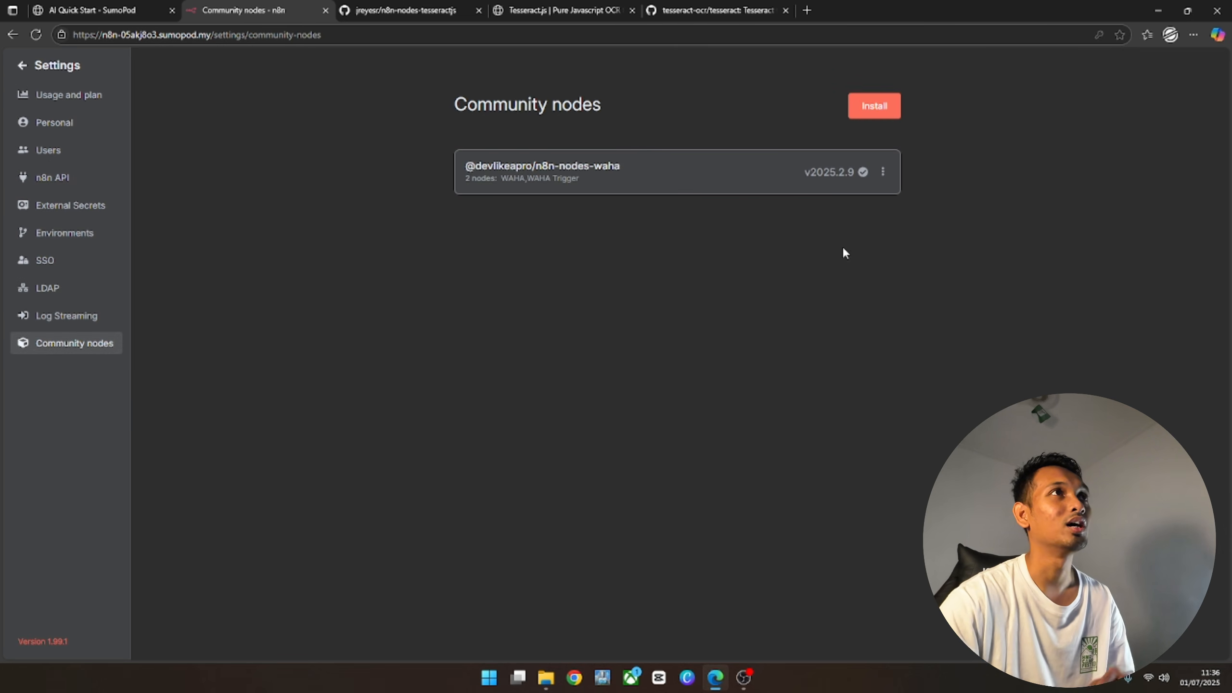
Install the community node package n8n-nodes-tesseractjs, accepting the risks of unverified code
click(868, 115)
click(580, 339)
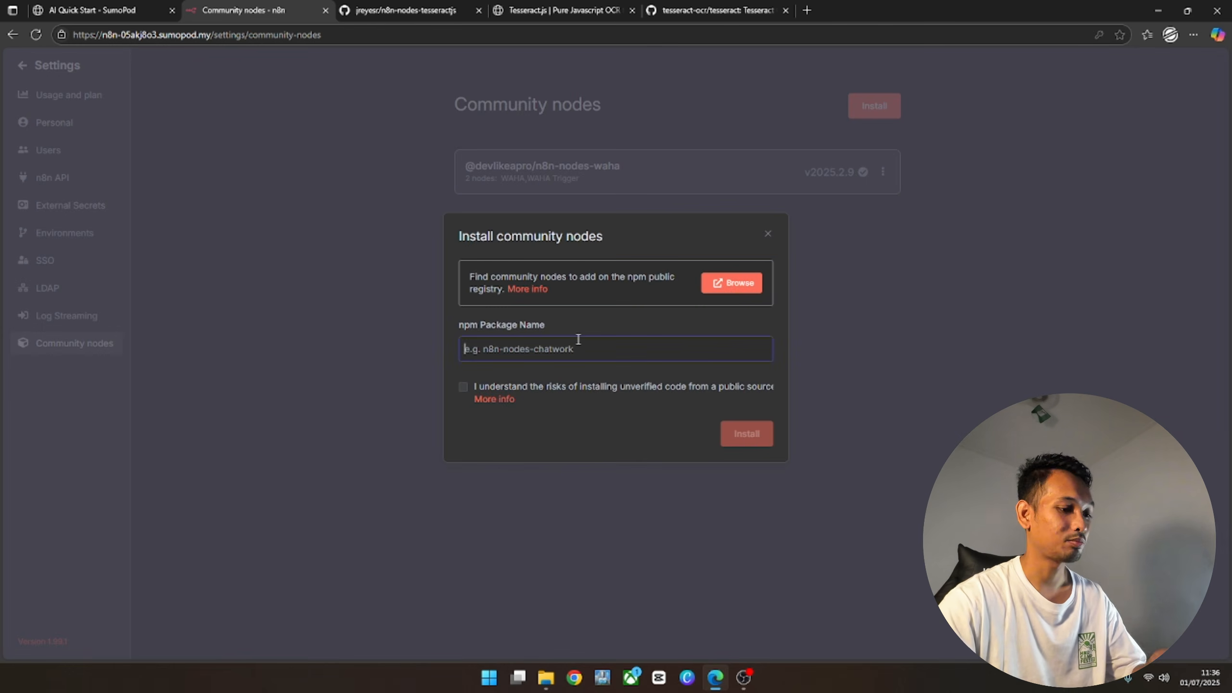
key(ctrl+v)
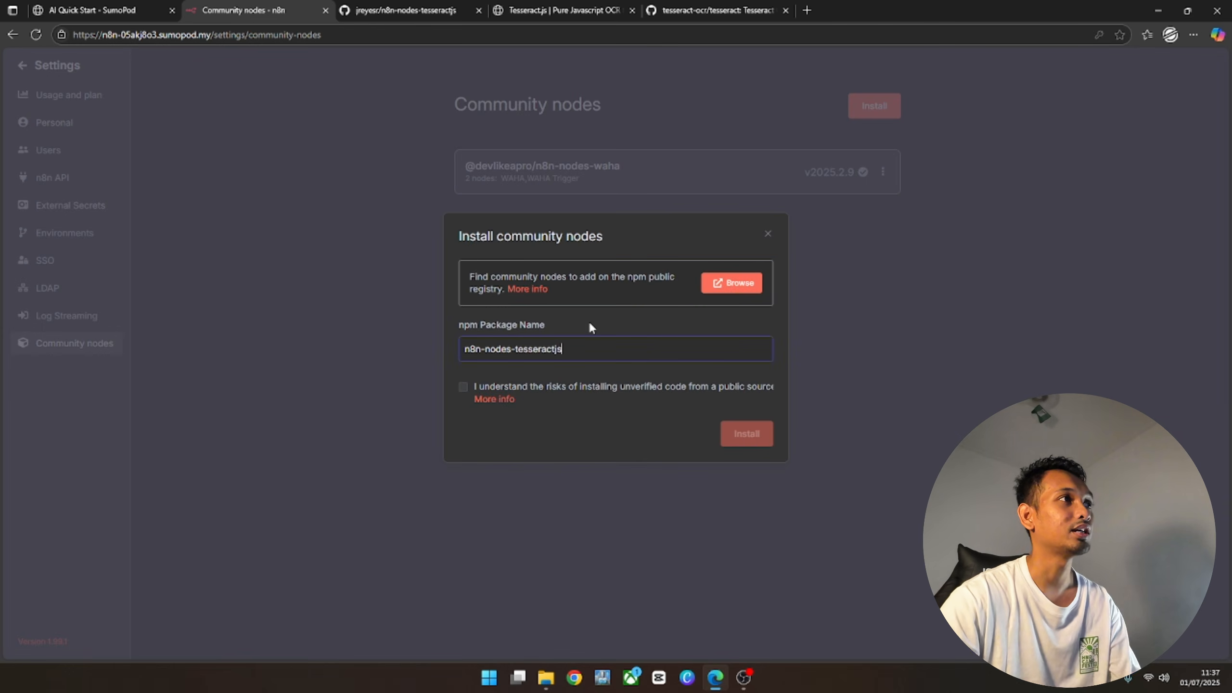
click(548, 390)
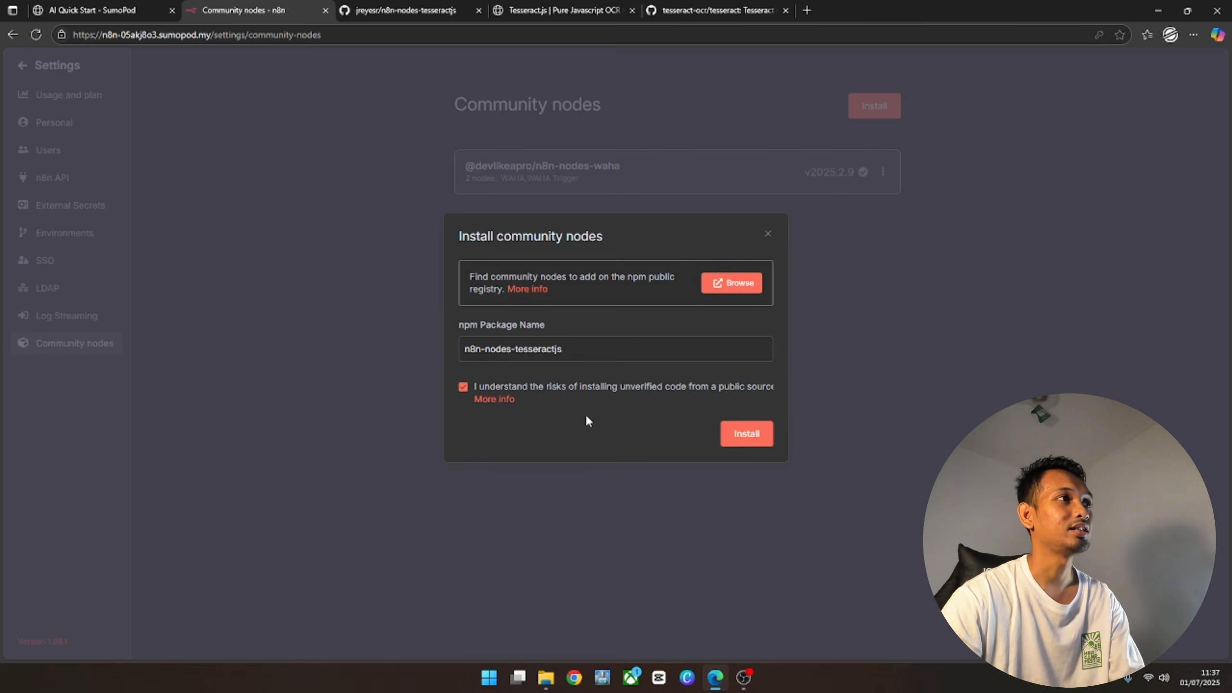
click(747, 433)
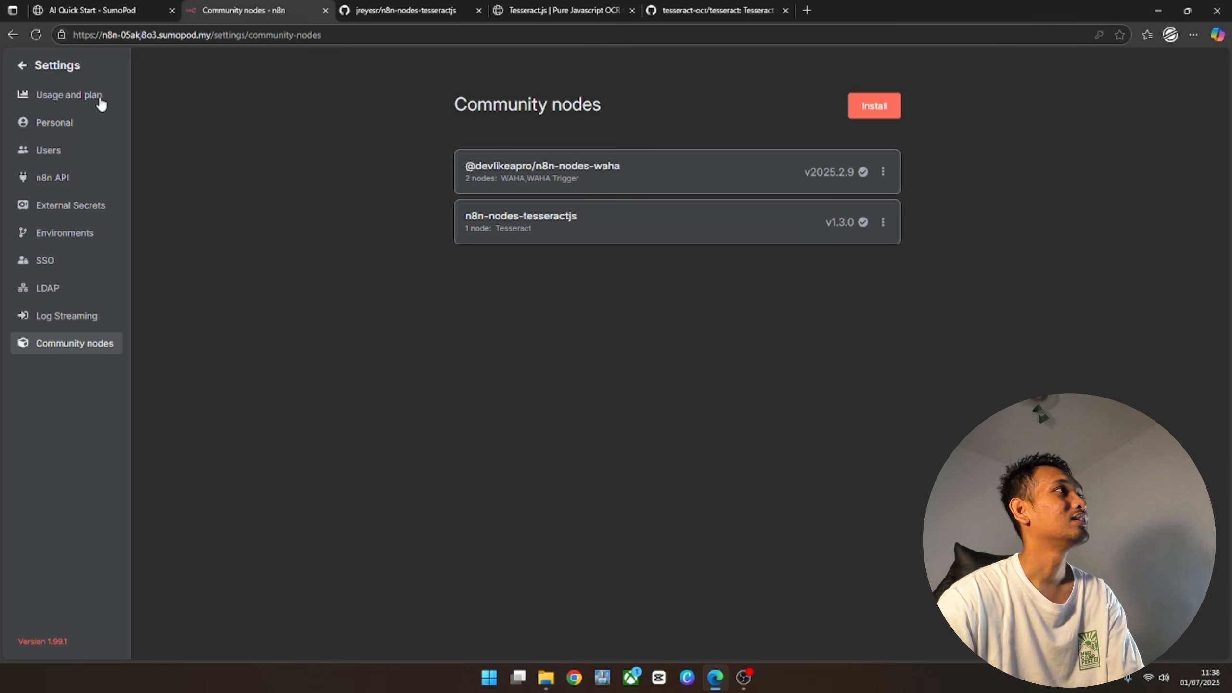
Create a new personal workflow and add the n8n Form trigger for form submissions as its first step
click(66, 66)
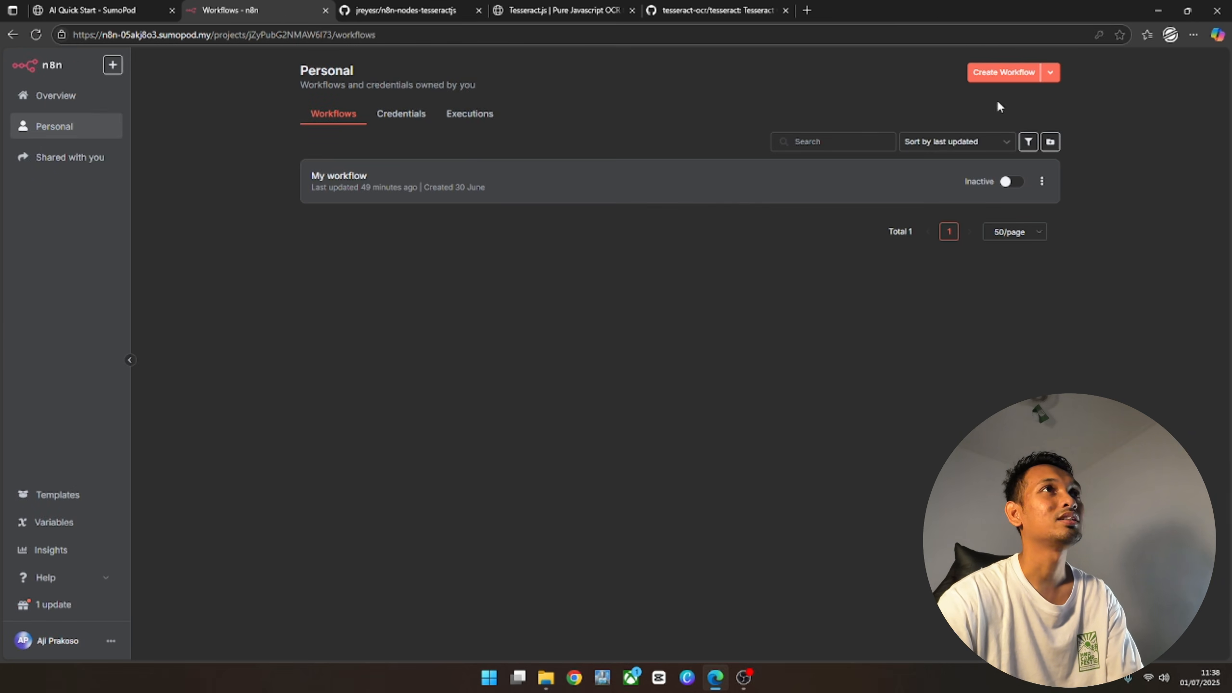
click(1004, 73)
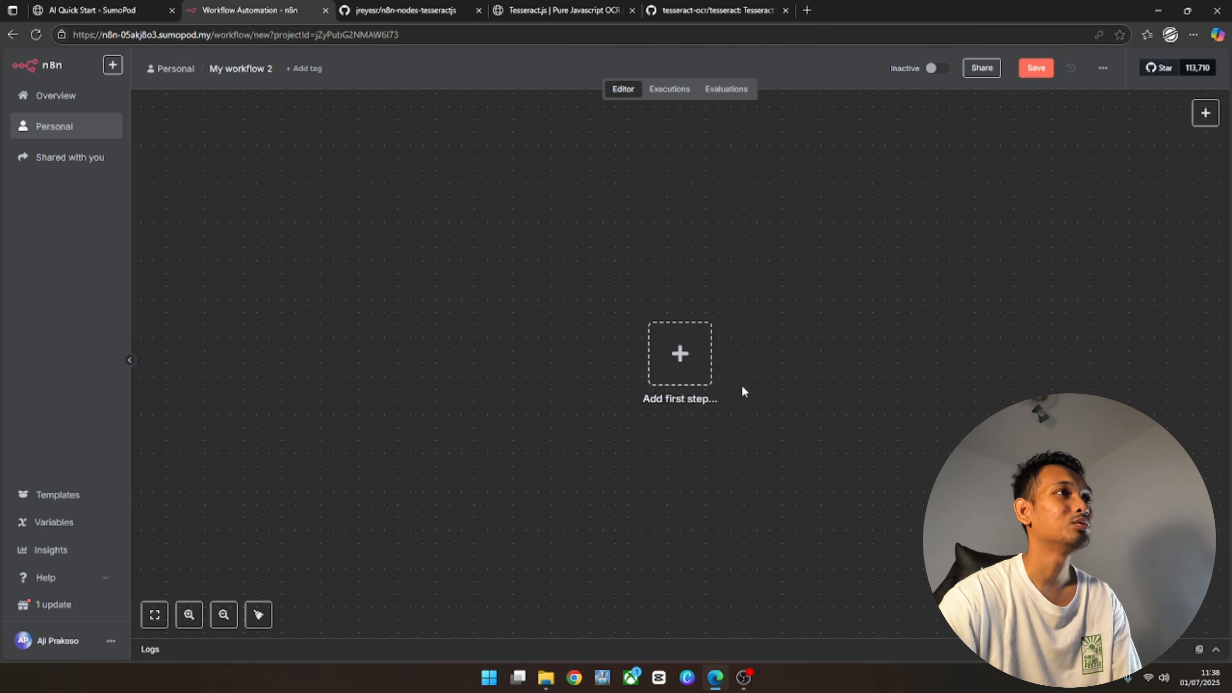
click(698, 369)
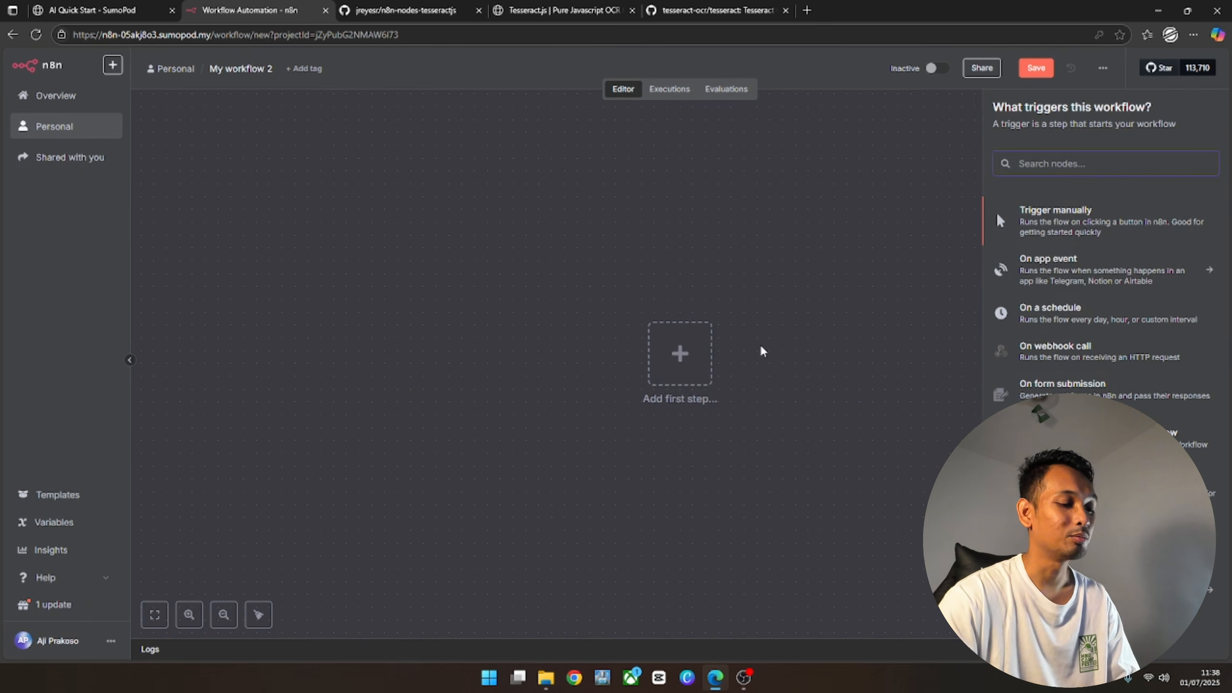
text(rm)
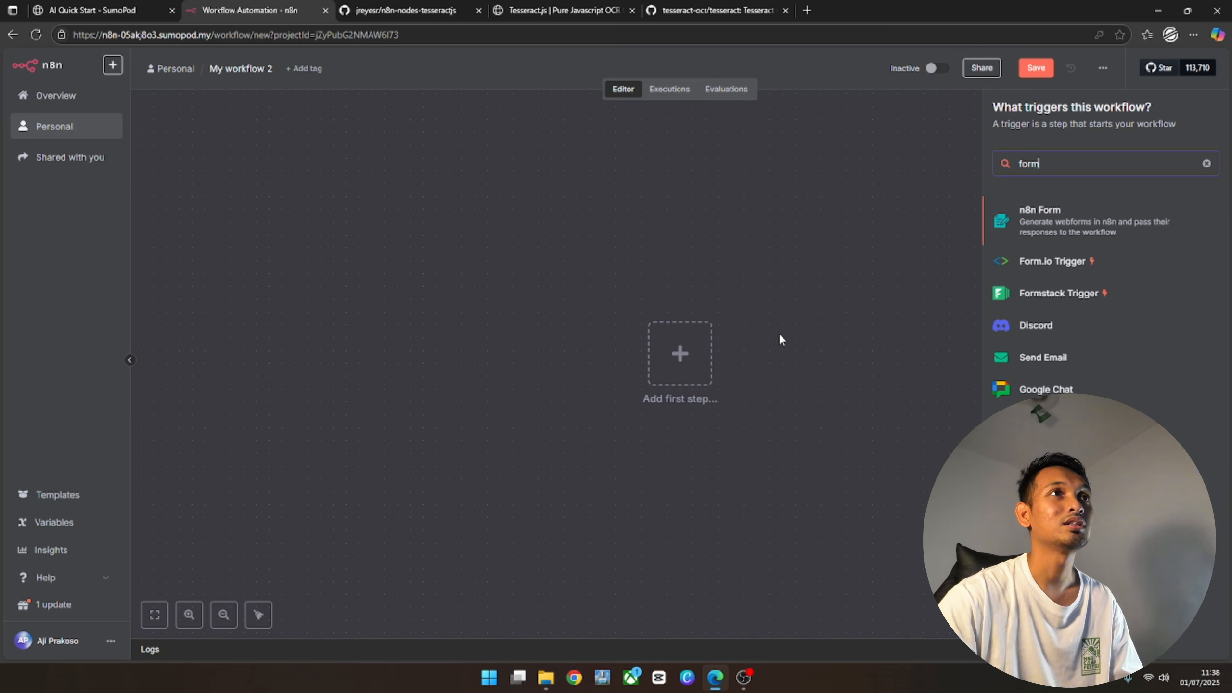
click(1060, 221)
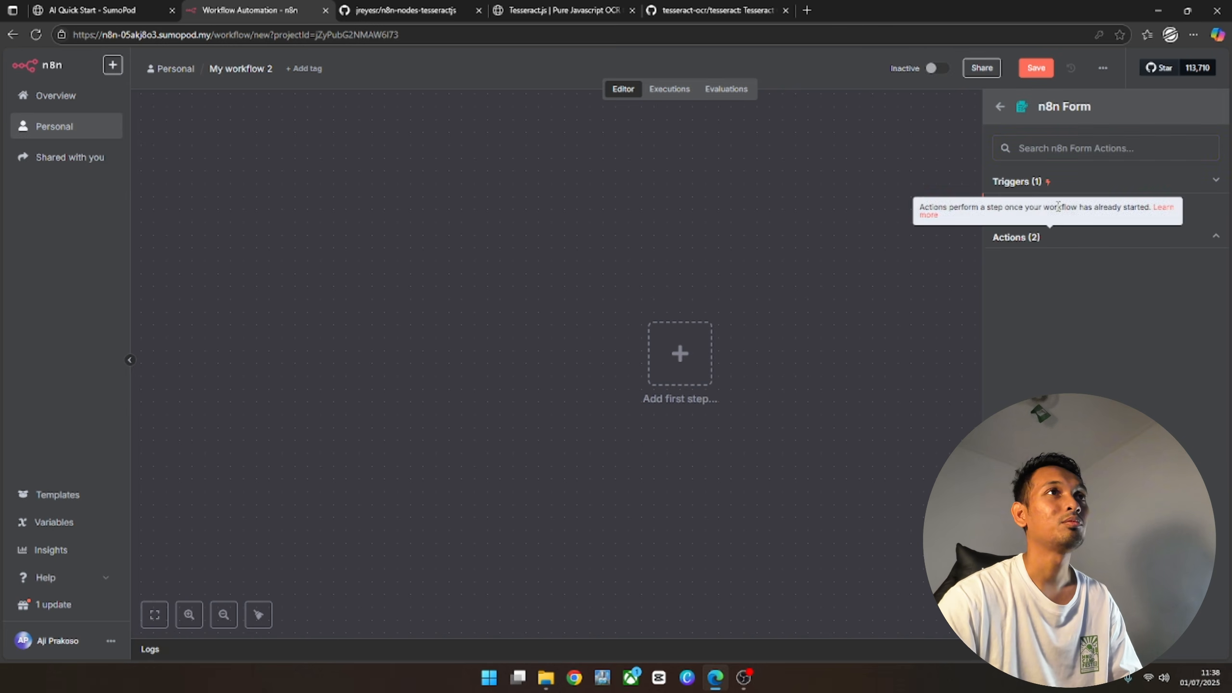
click(1071, 206)
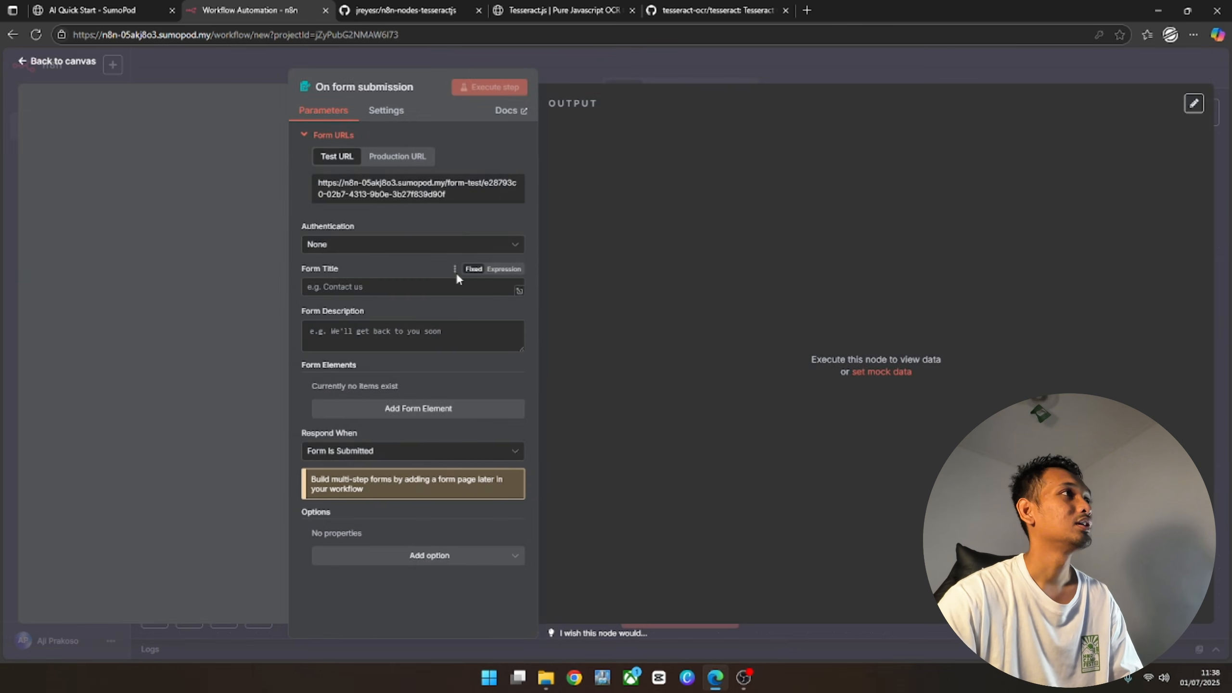
Title the form "Upload KTP" and add a form element named "KTP"
click(391, 283)
text(Upload KTP)
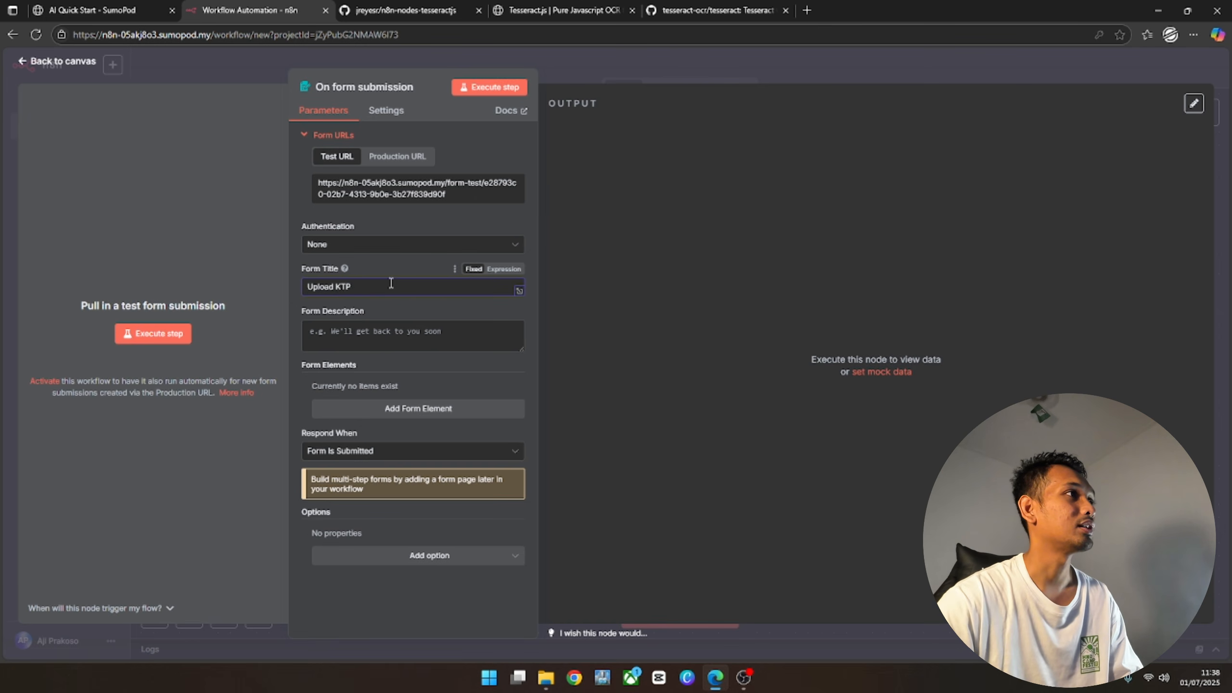
click(408, 407)
text(KTP)
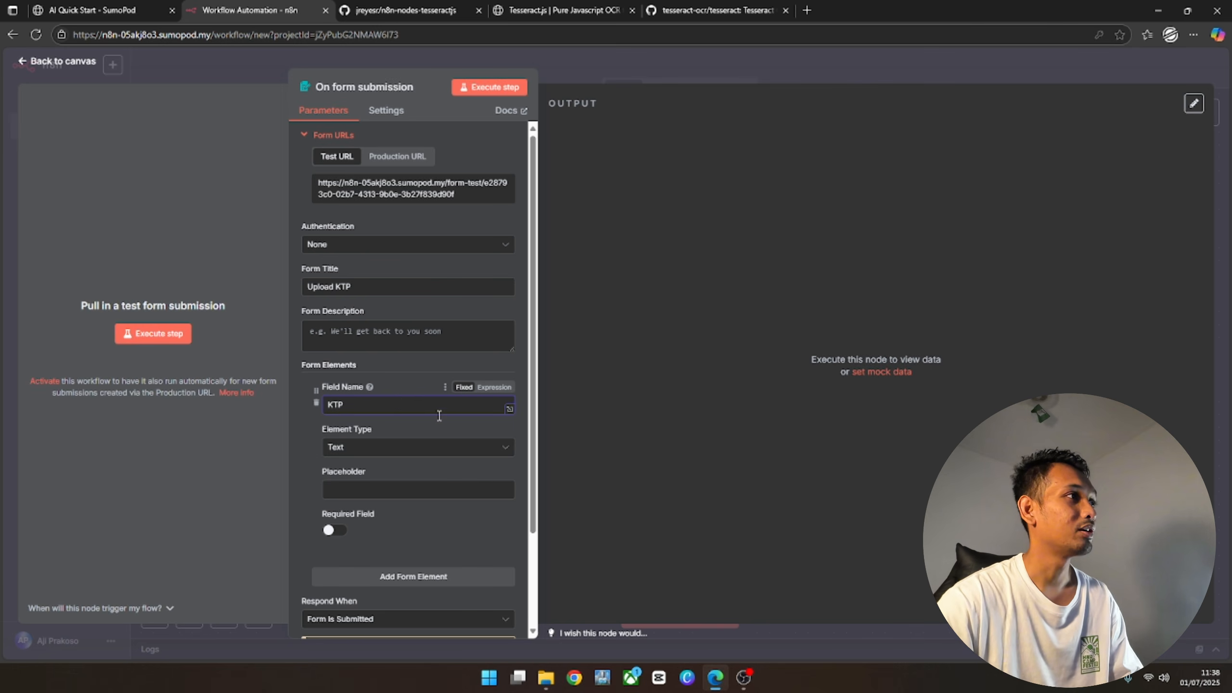
Make the KTP field a File element with multiple files disabled and .jpg, .png as accepted file types
click(419, 448)
scroll(422, 462, down, 1)
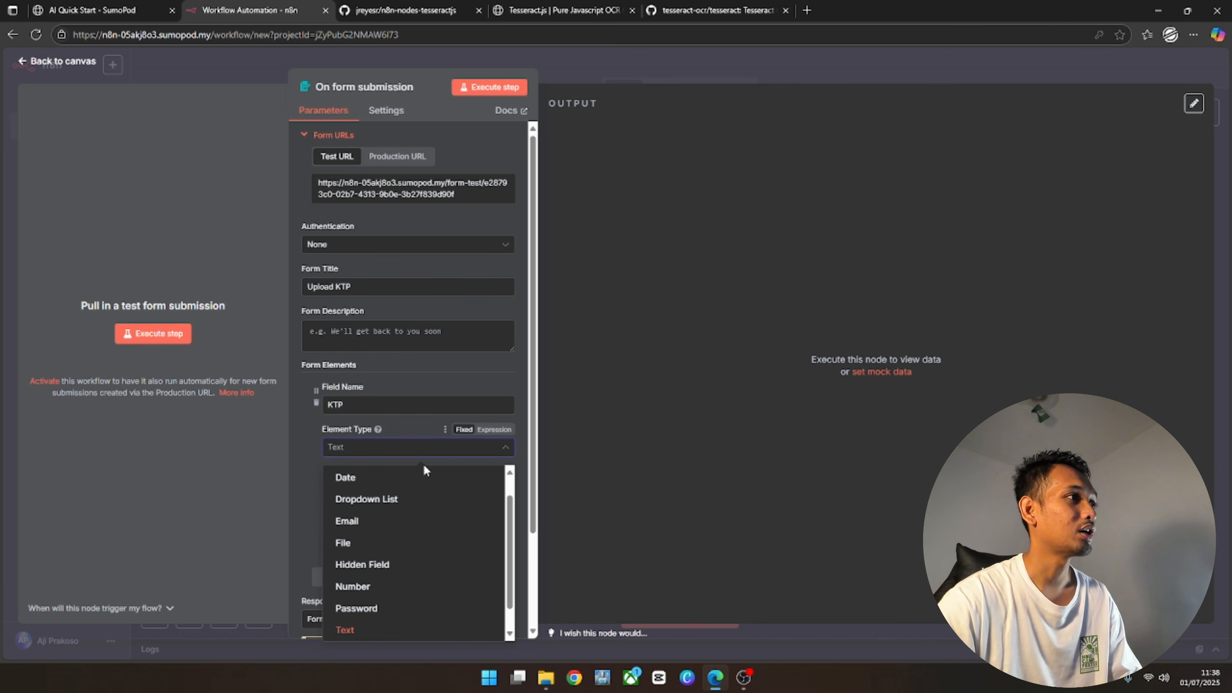
click(413, 545)
click(334, 488)
click(382, 533)
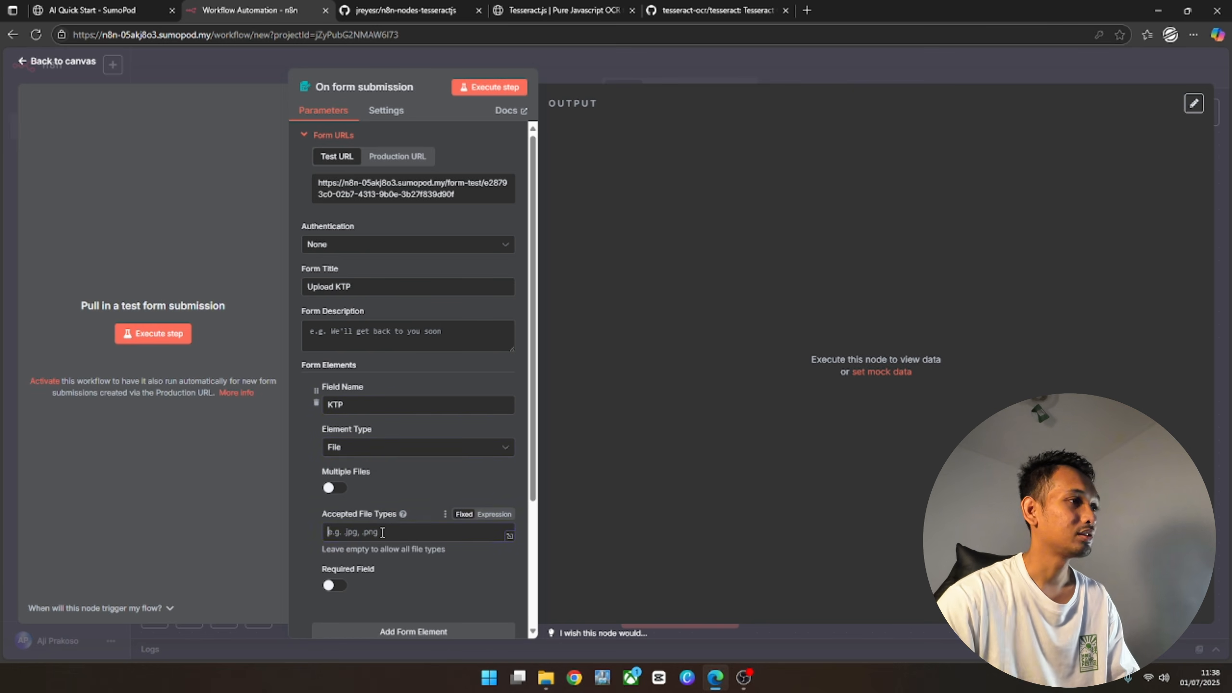
text(.jpg, .png)
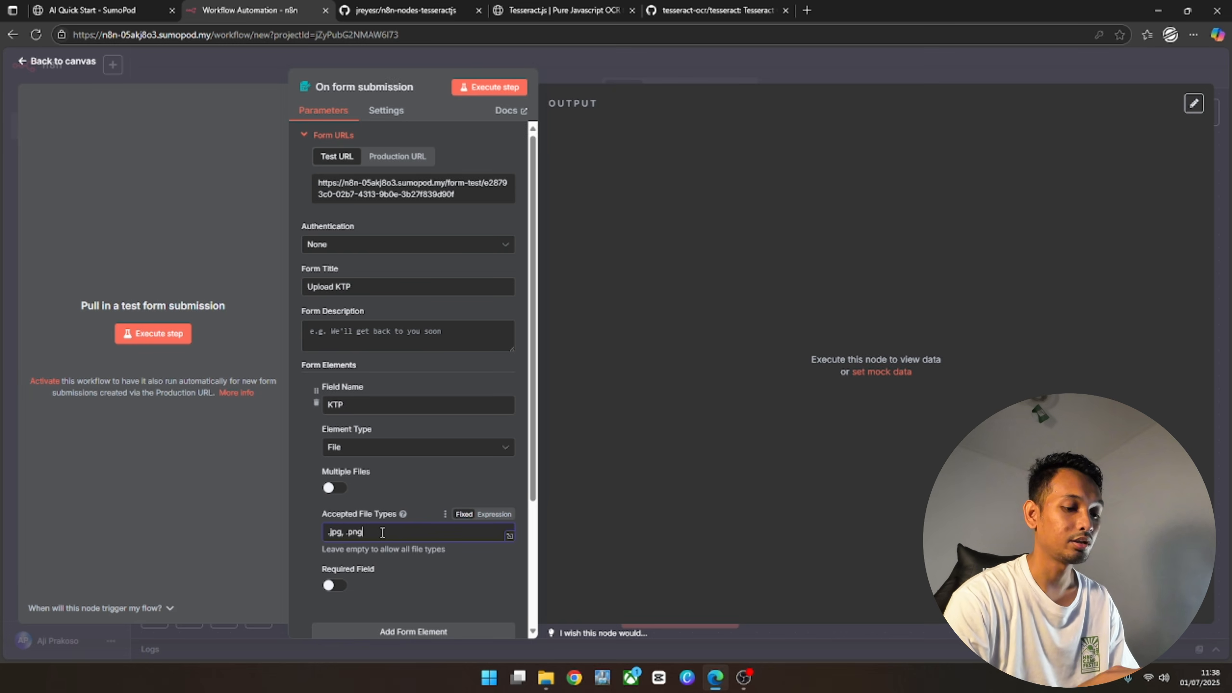
Add .jpeg to the accepted file types and test the form by submitting ktpdummy.png
text(, .jpeg)
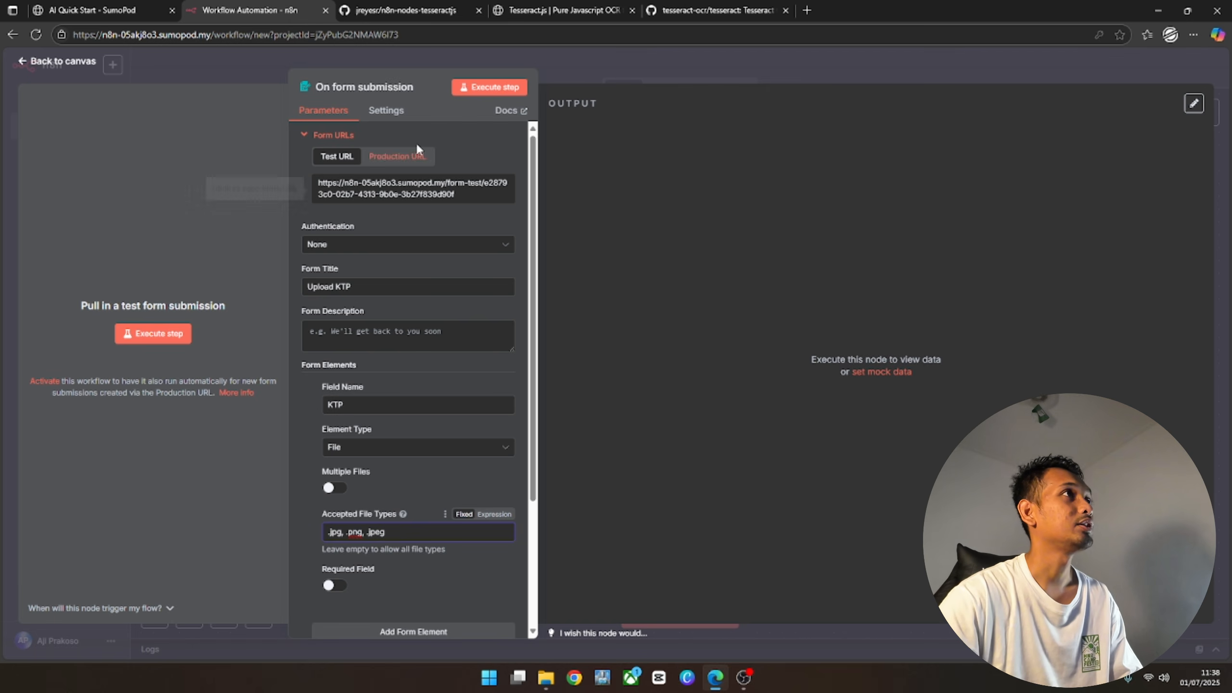
click(470, 90)
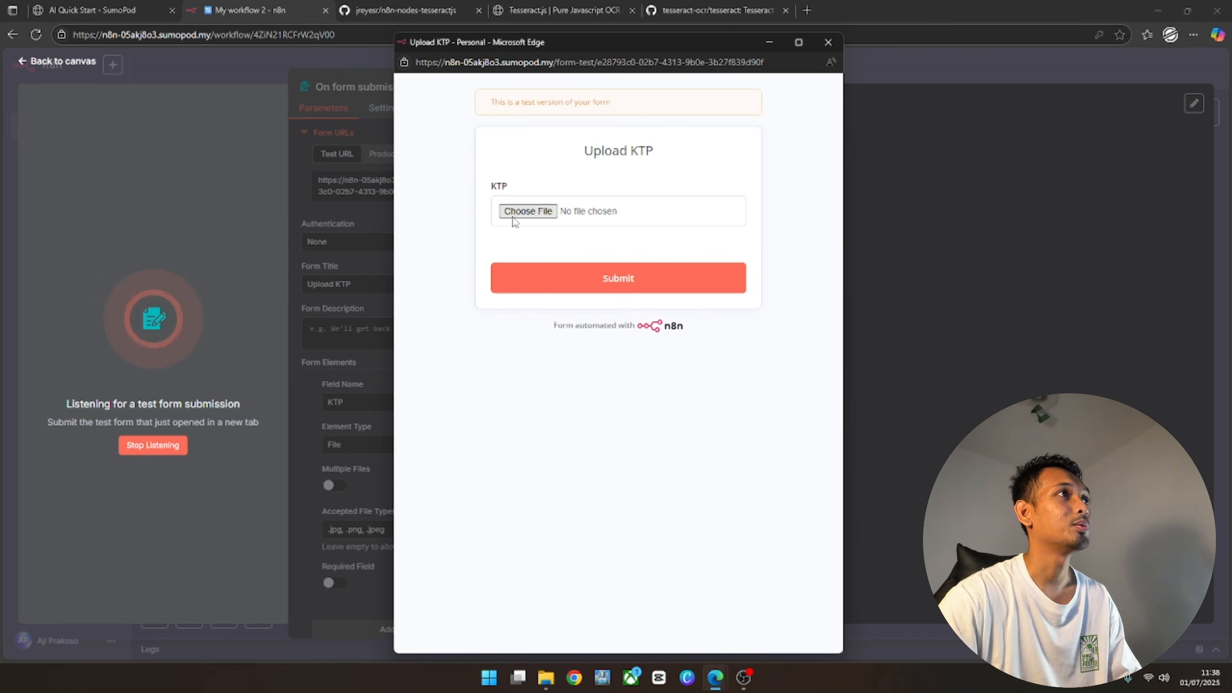
click(529, 211)
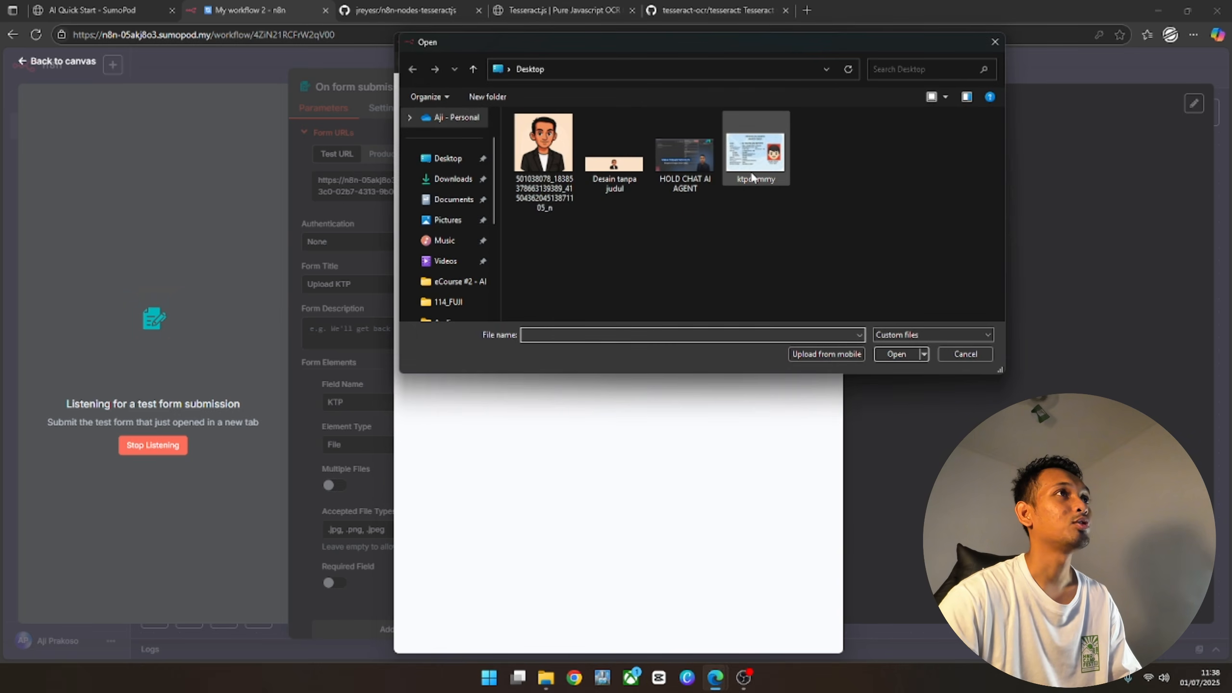
double_click(757, 148)
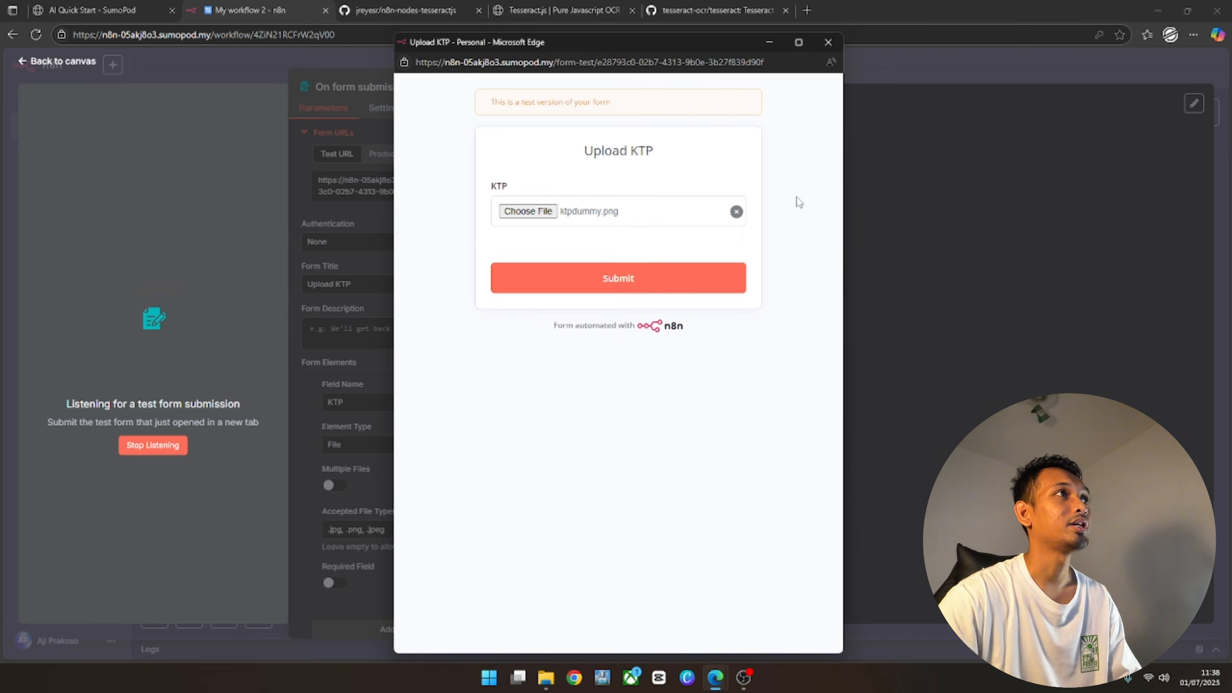
click(698, 285)
click(828, 43)
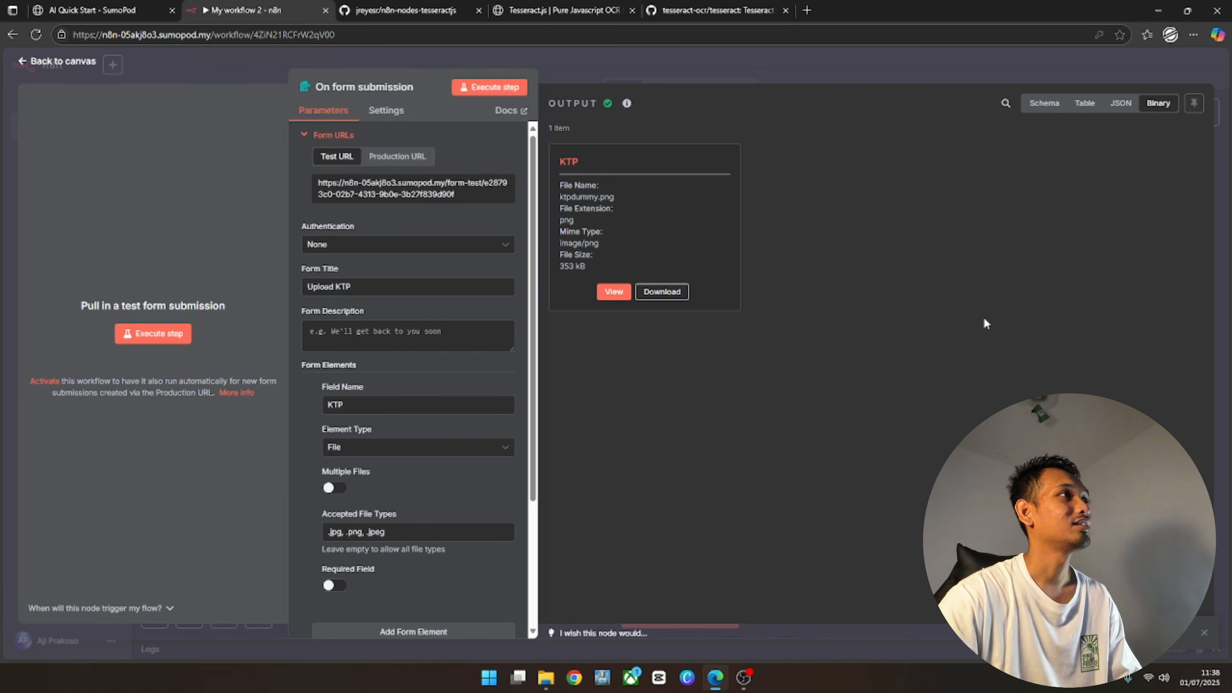
View the uploaded KTP image in the form trigger's output and return to the canvas
click(614, 291)
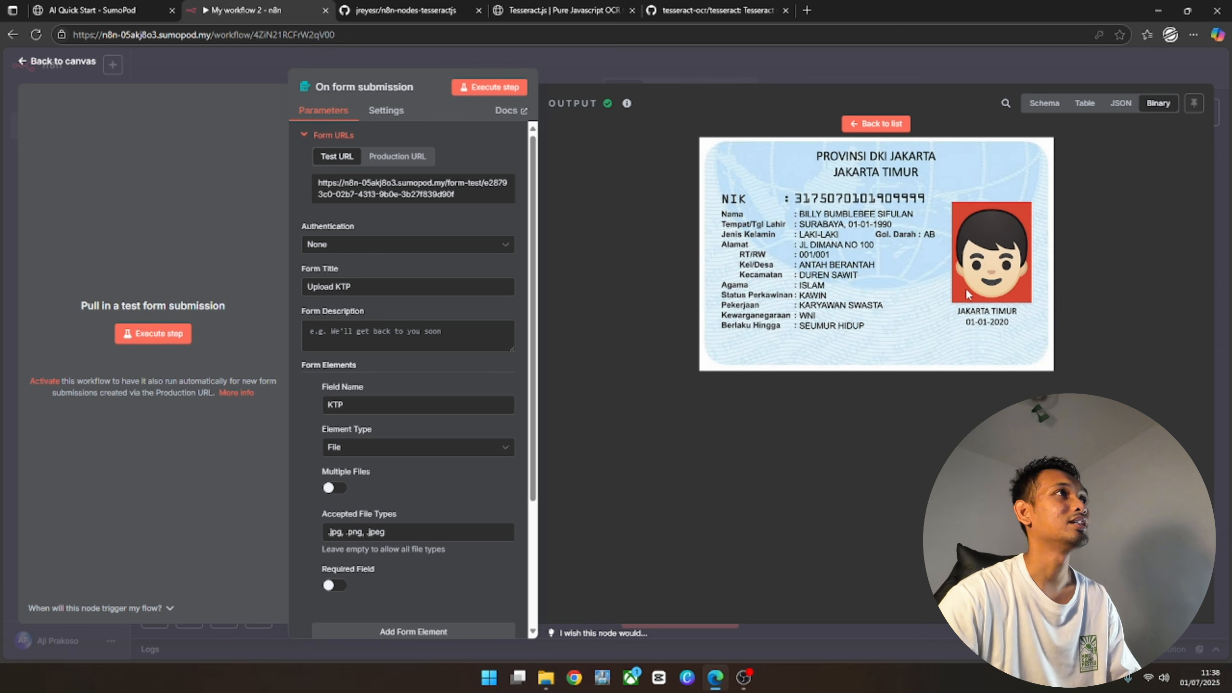
click(866, 125)
click(81, 58)
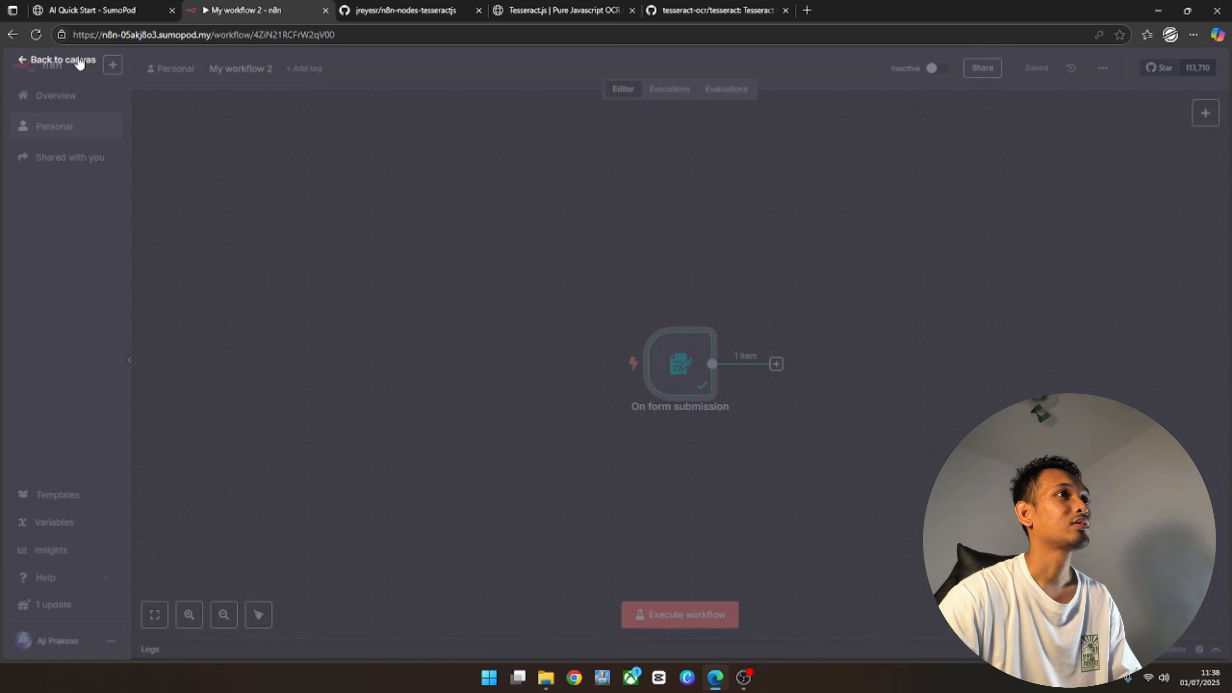
Add a Tesseract node after the form trigger with the action "Extract plain text from an image"
click(777, 365)
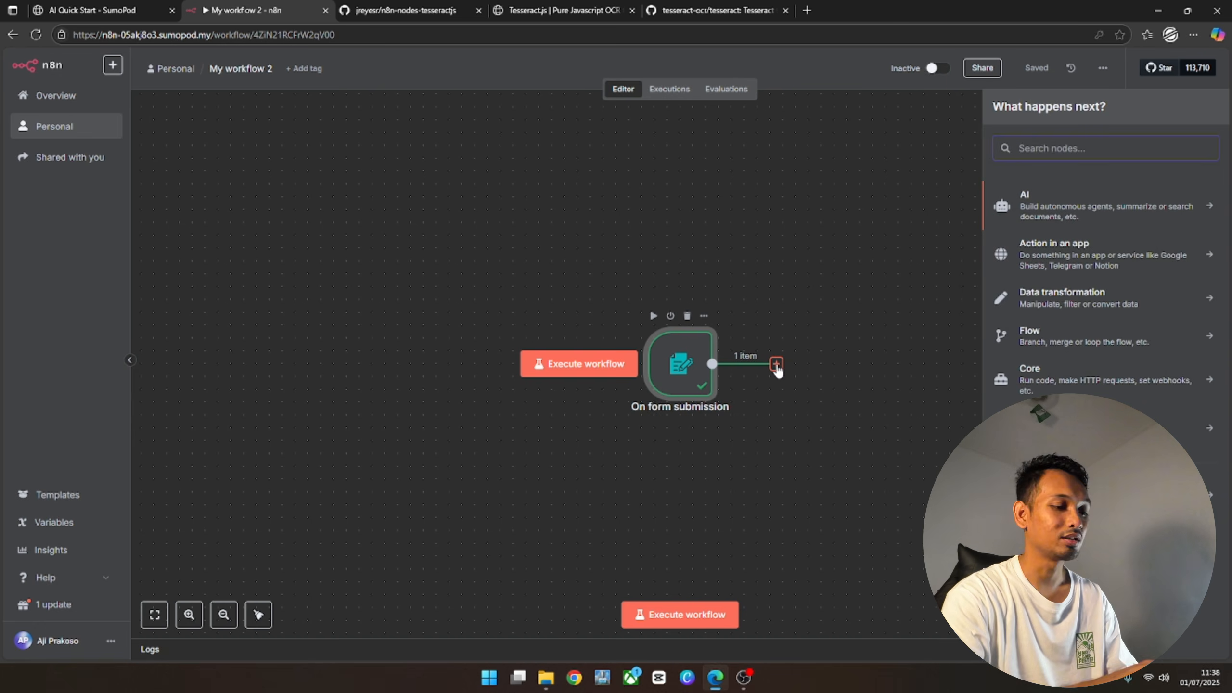
text(tesserat)
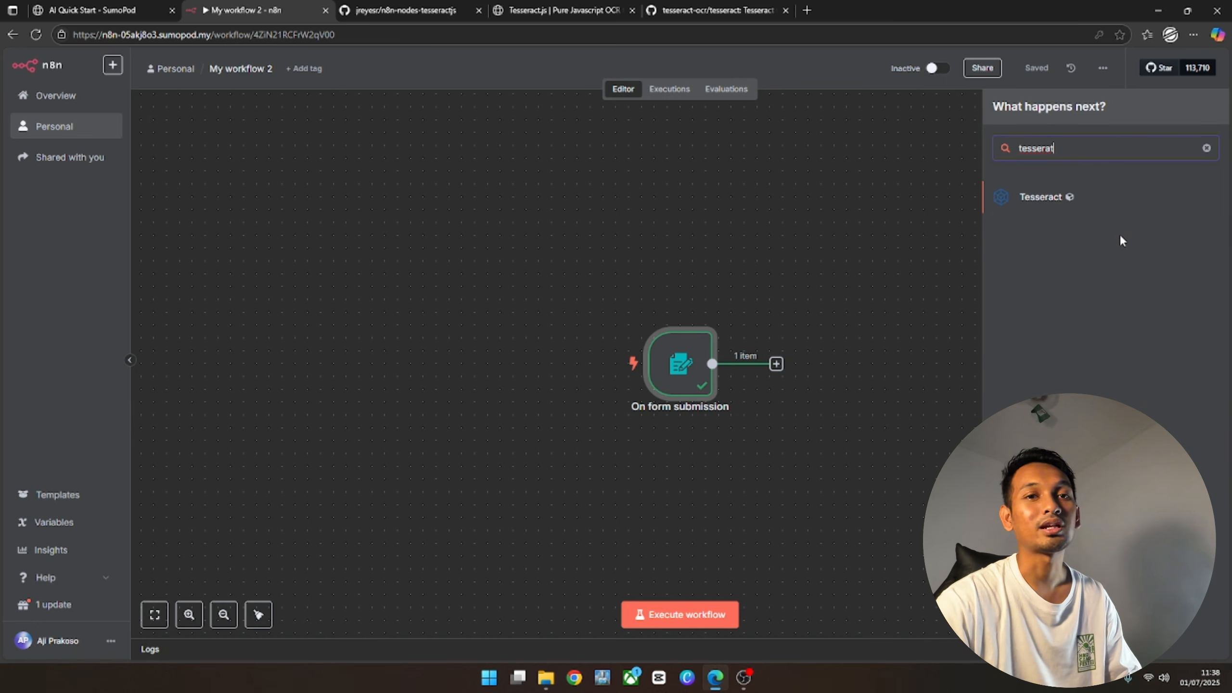
mouse_move(1071, 199)
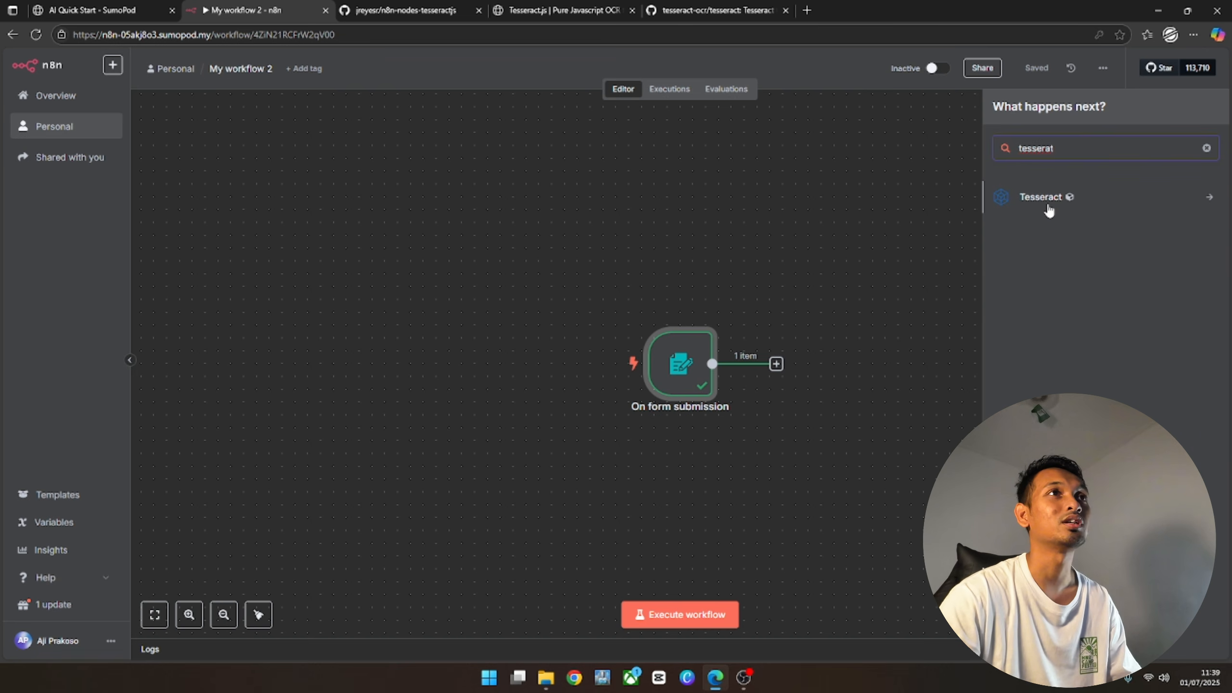
click(1049, 203)
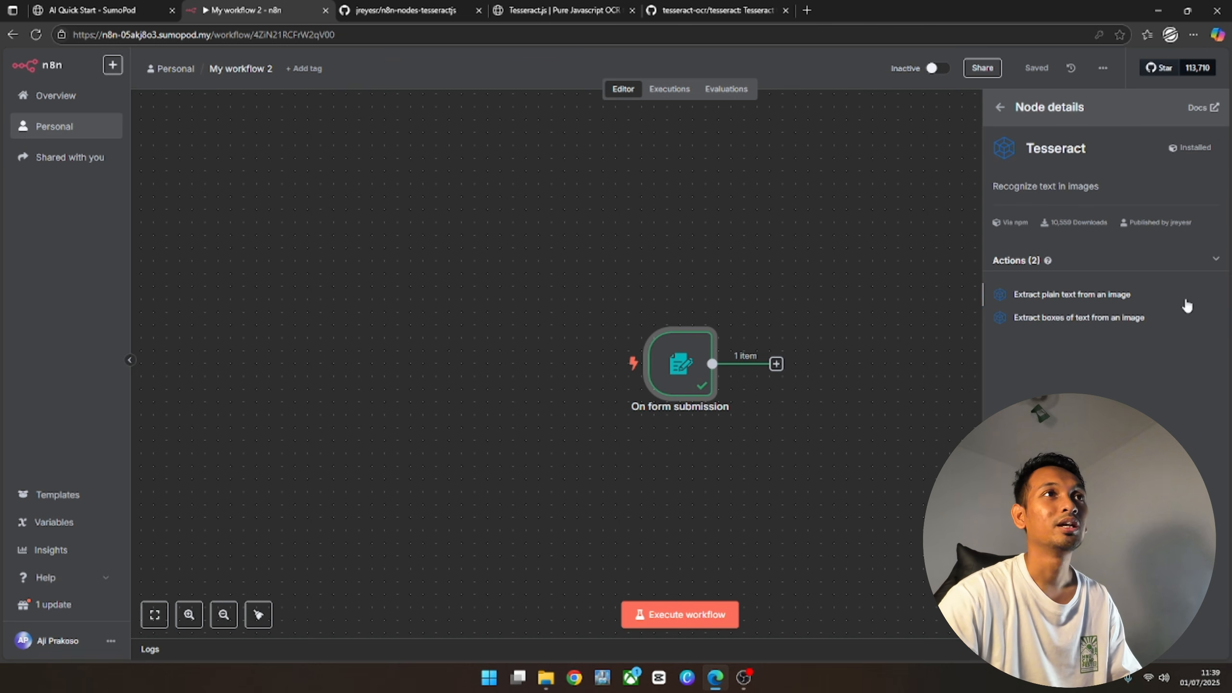
click(1073, 296)
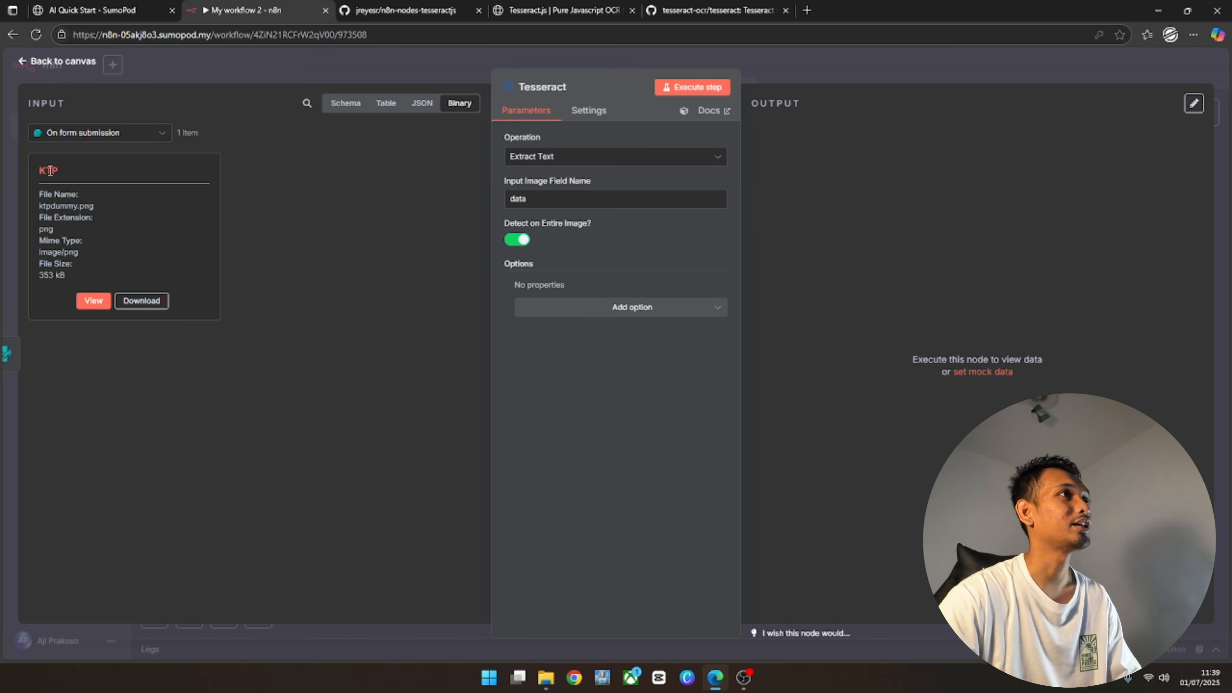
Set the Tesseract node's input image field name to "KTP" and execute the step
double_click(518, 197)
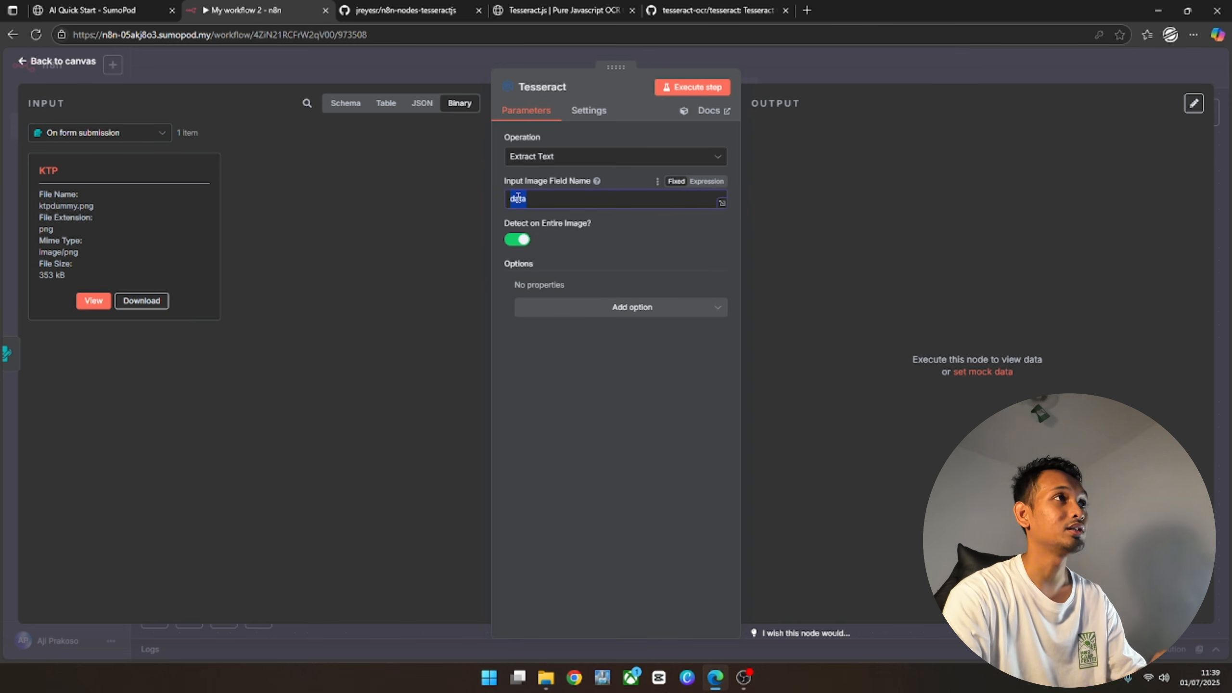
text(KTP)
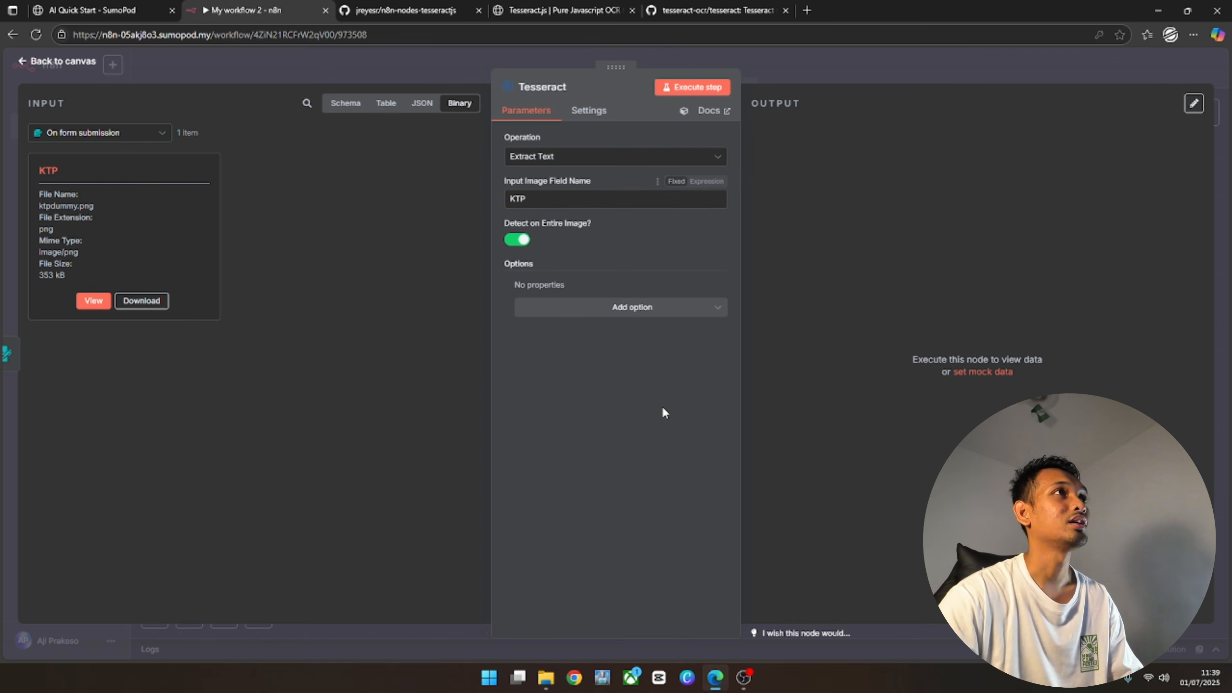
click(710, 90)
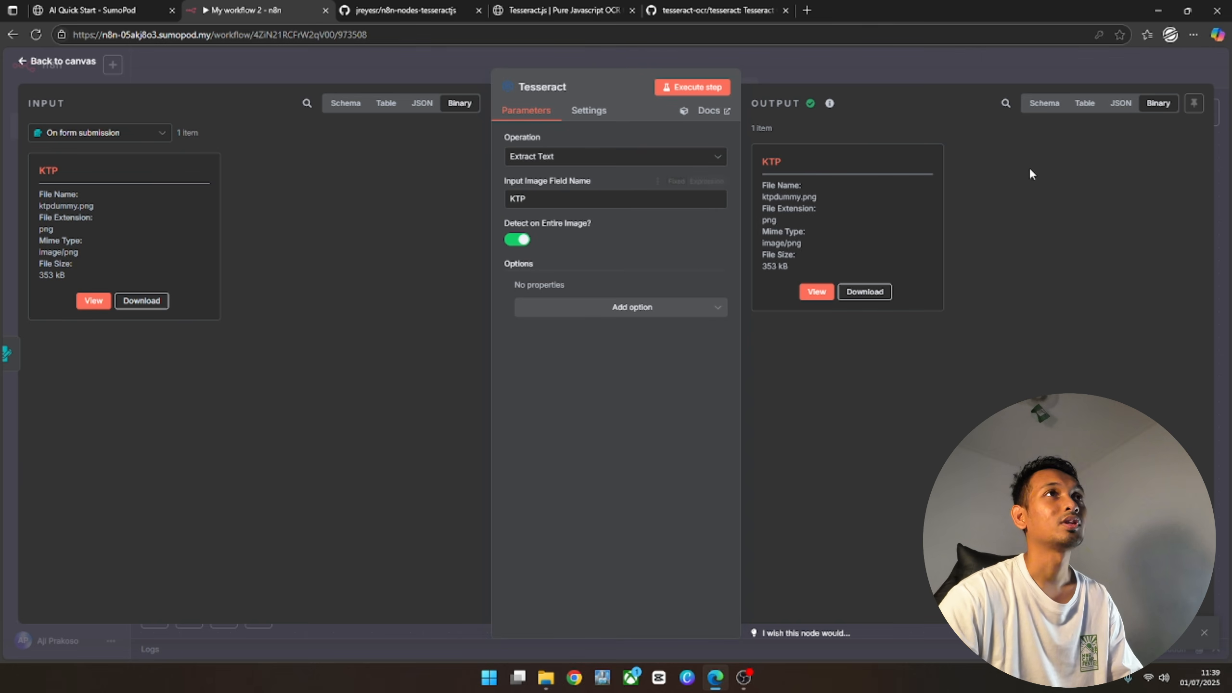
Examine the text extracted by Tesseract in the output's schema view and return to the canvas
click(1045, 108)
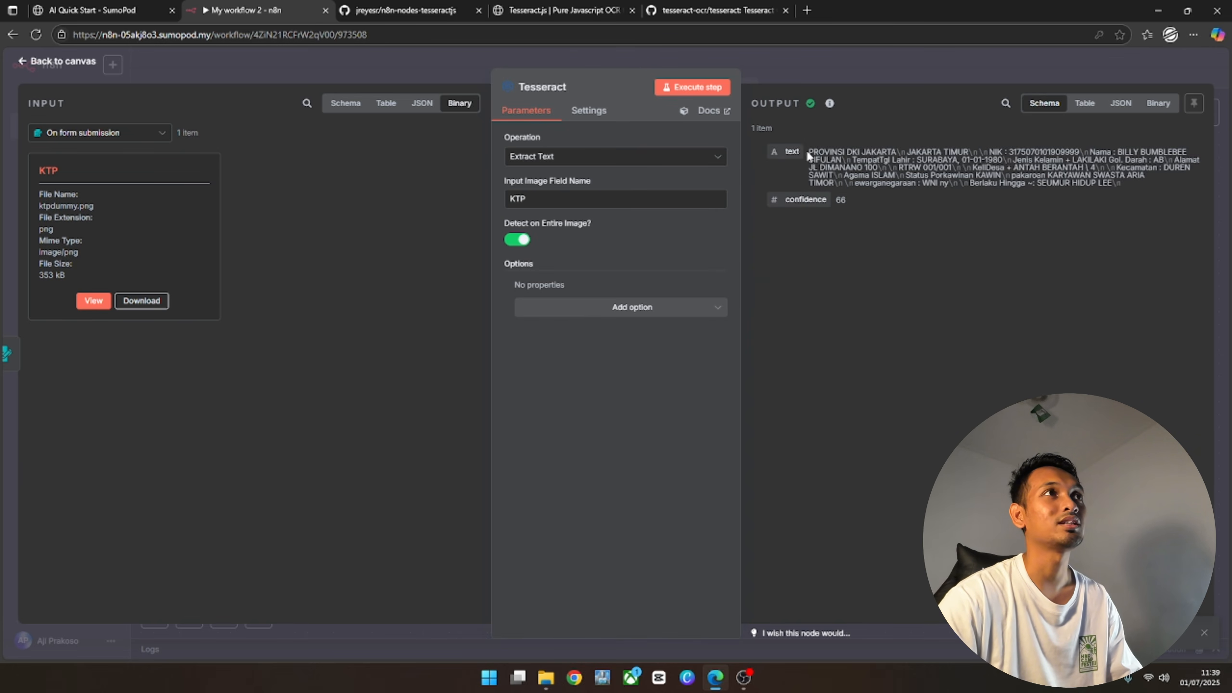
drag(810, 152, 989, 177)
click(990, 180)
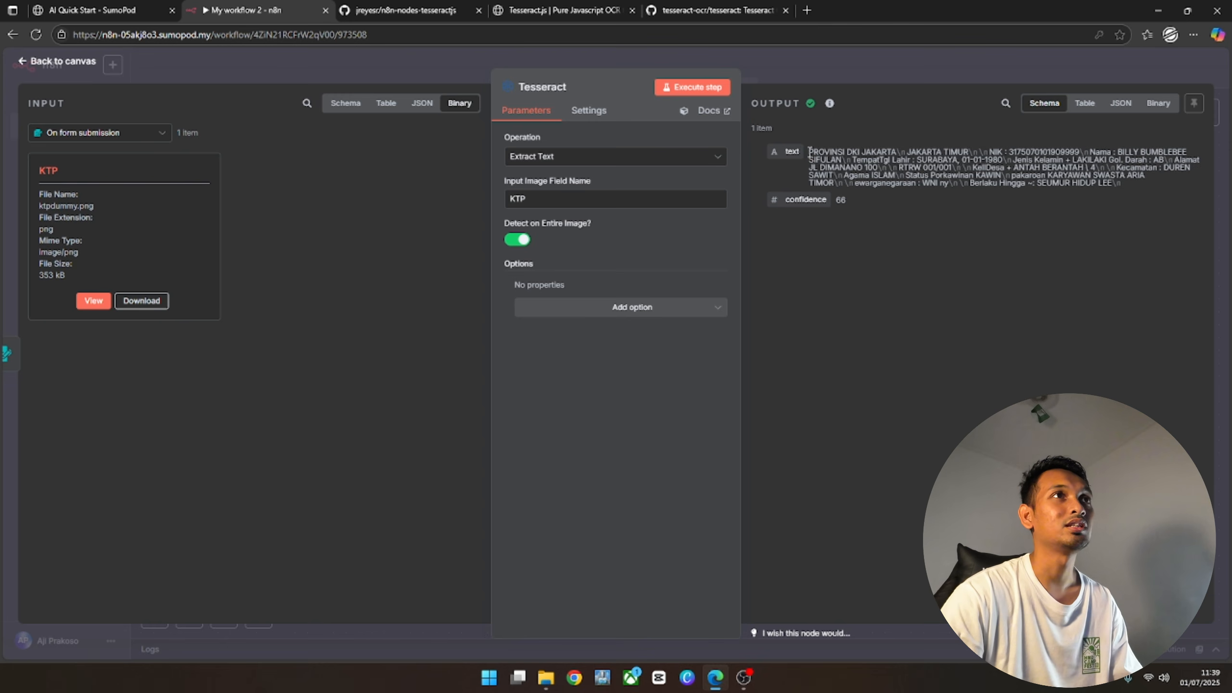
drag(808, 153, 1143, 185)
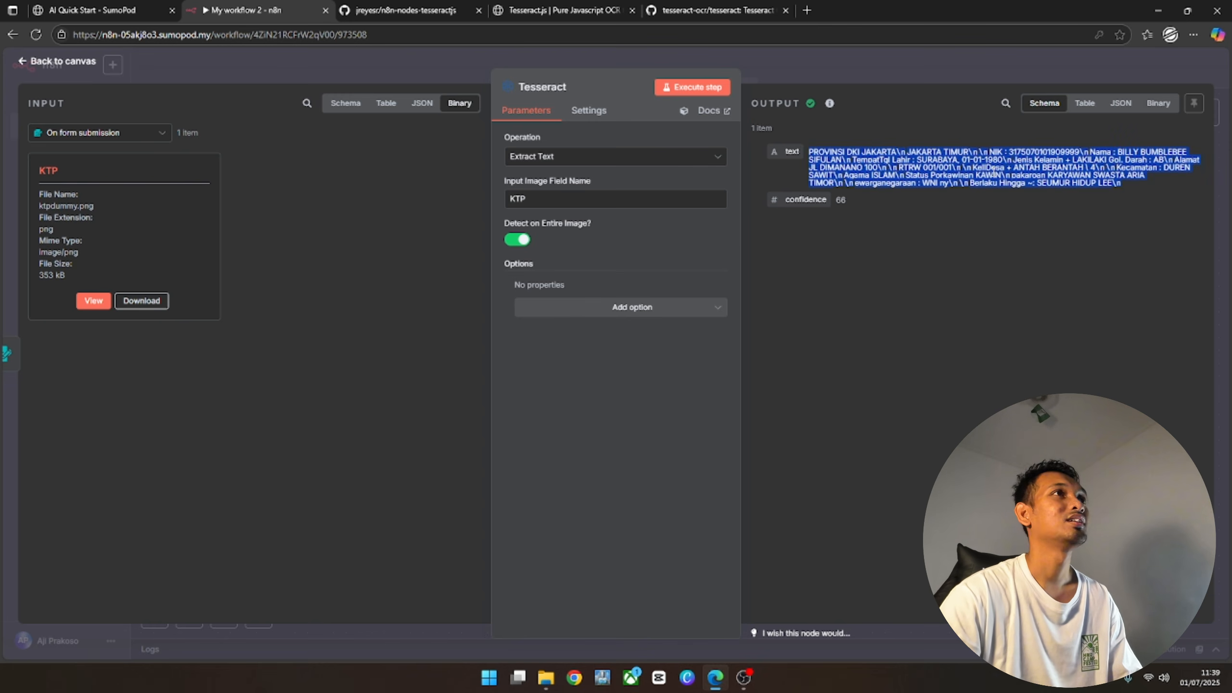
click(1175, 168)
click(63, 61)
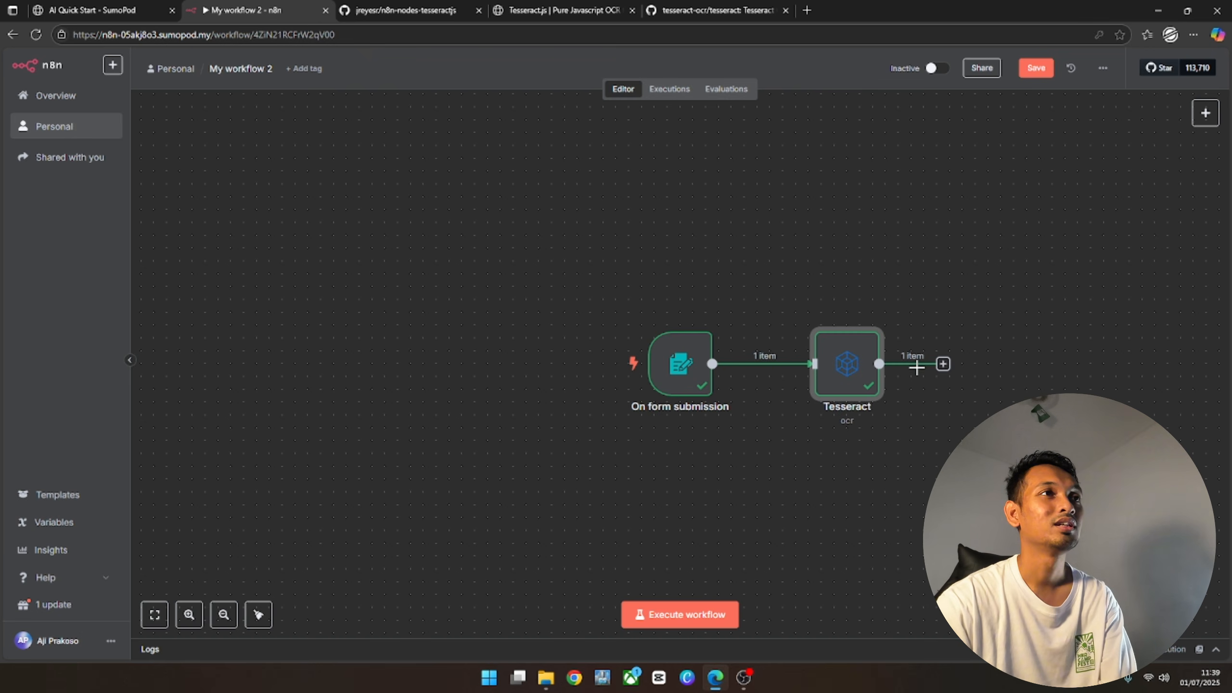
Add an Information Extractor node after the Tesseract node
click(943, 365)
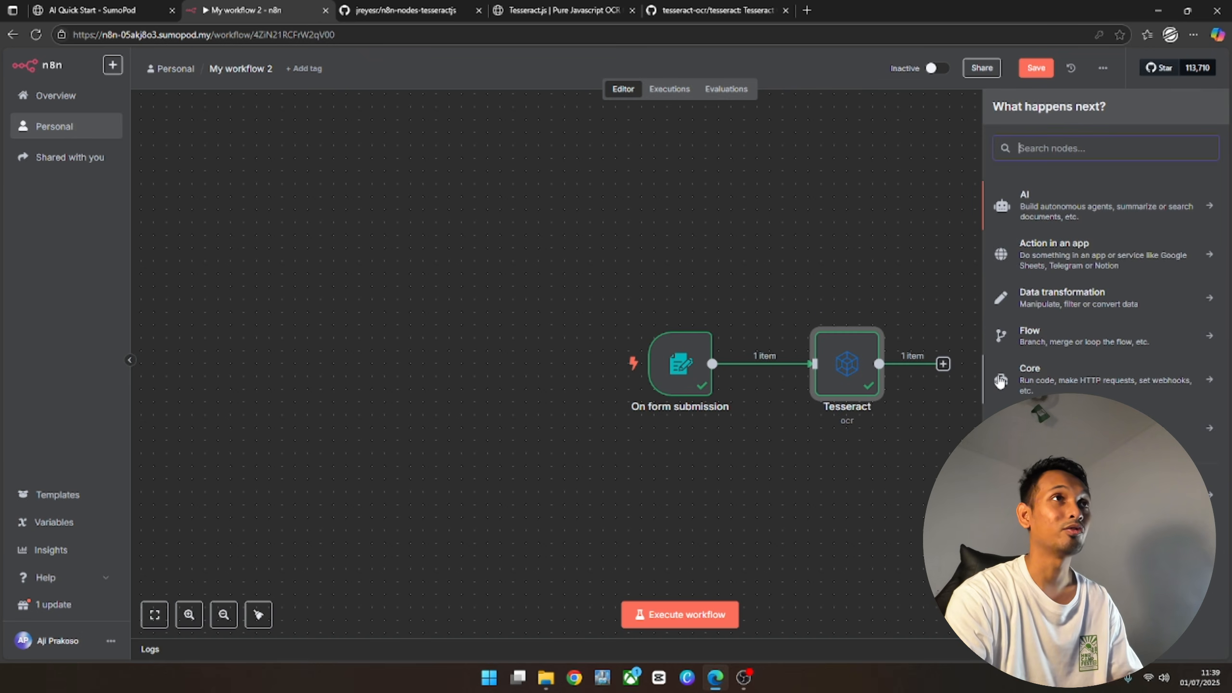
text(extract)
click(1063, 199)
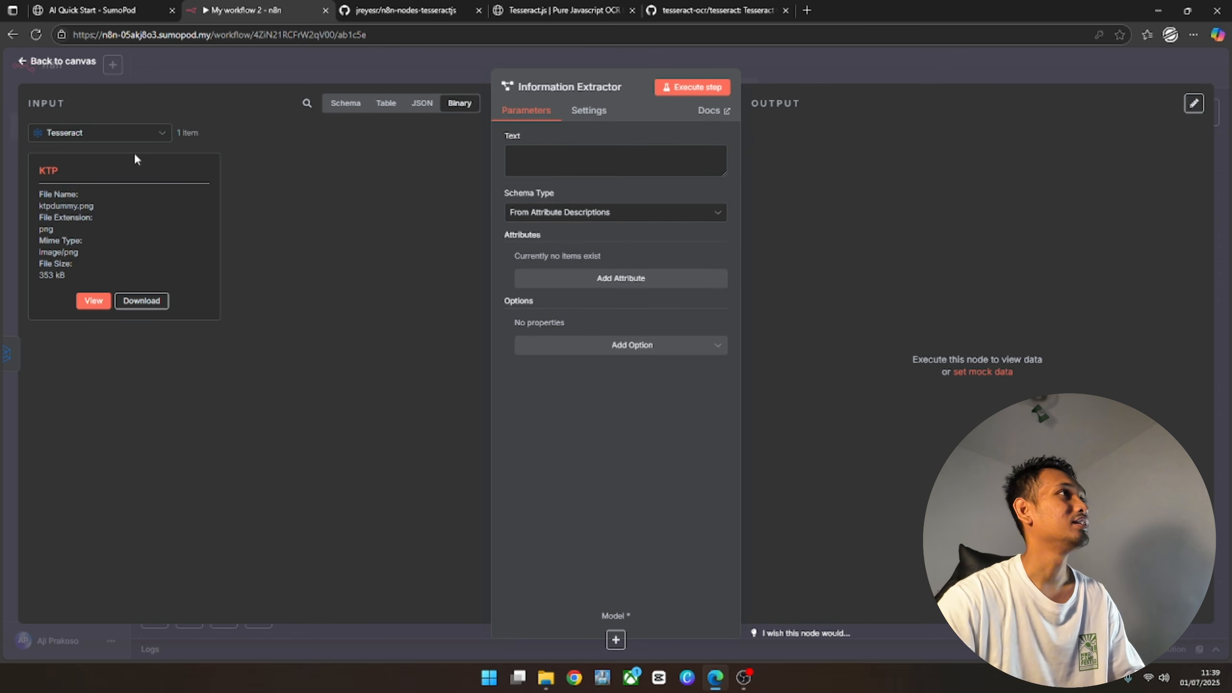
click(63, 61)
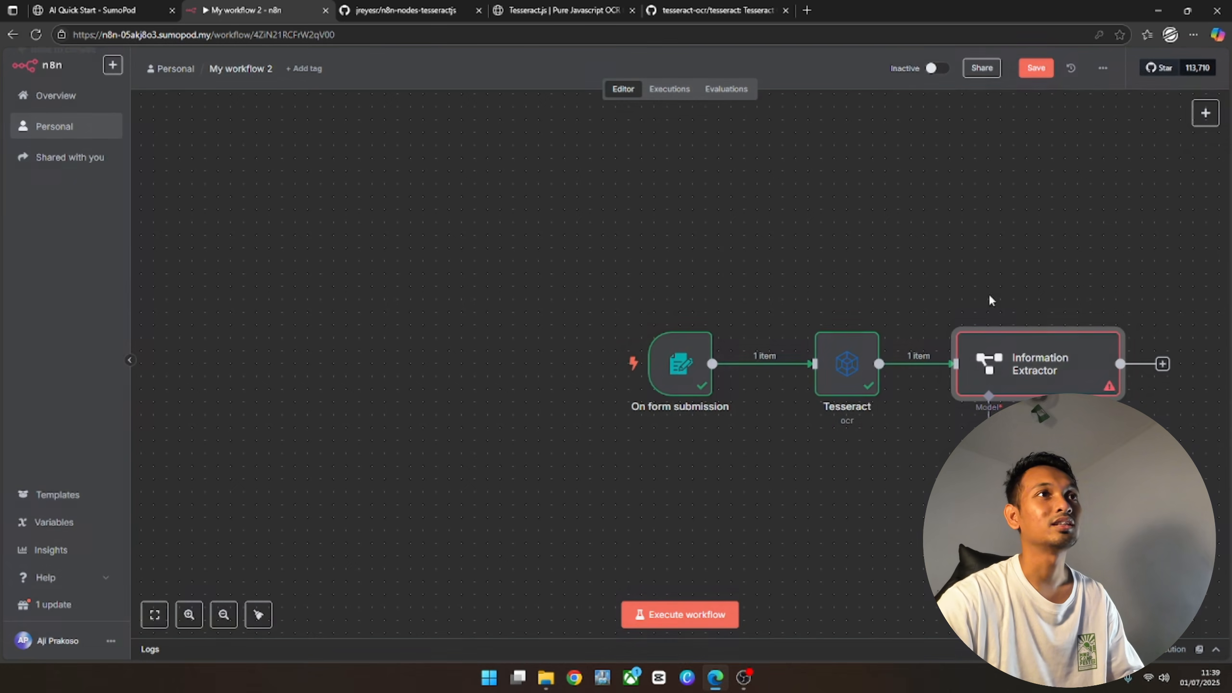
Map Tesseract's text output into the Information Extractor's Text field as {{ $json.text }}
double_click(1046, 368)
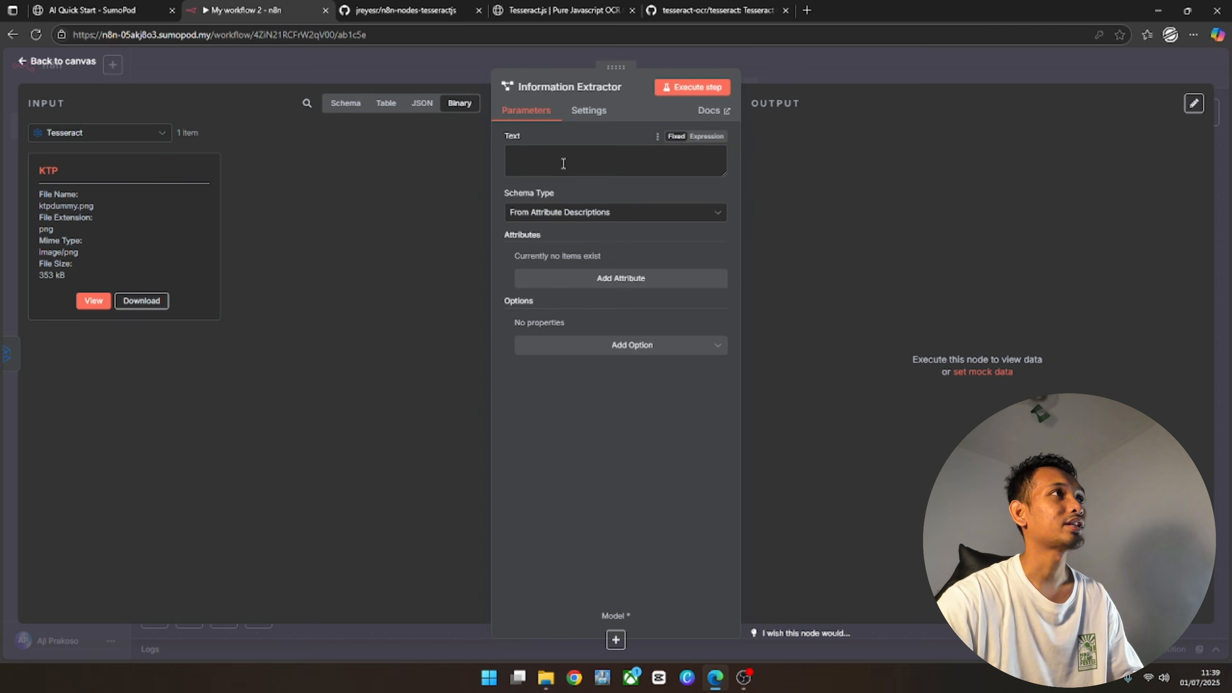
click(345, 103)
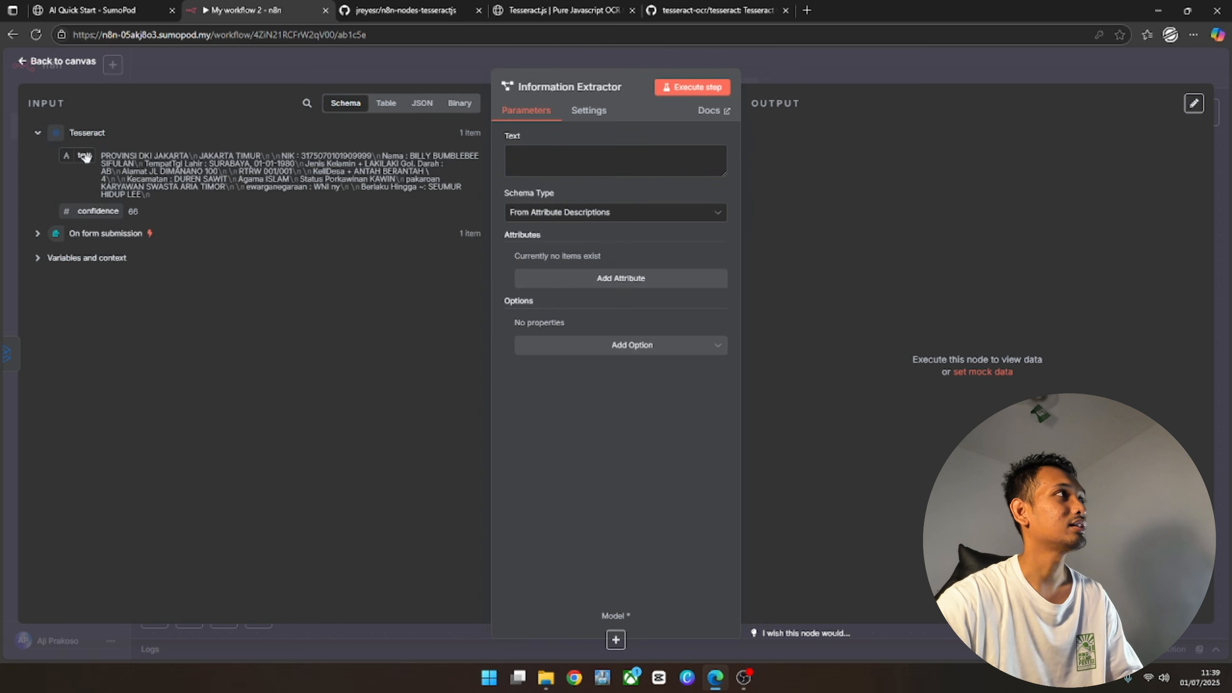
drag(85, 155, 532, 160)
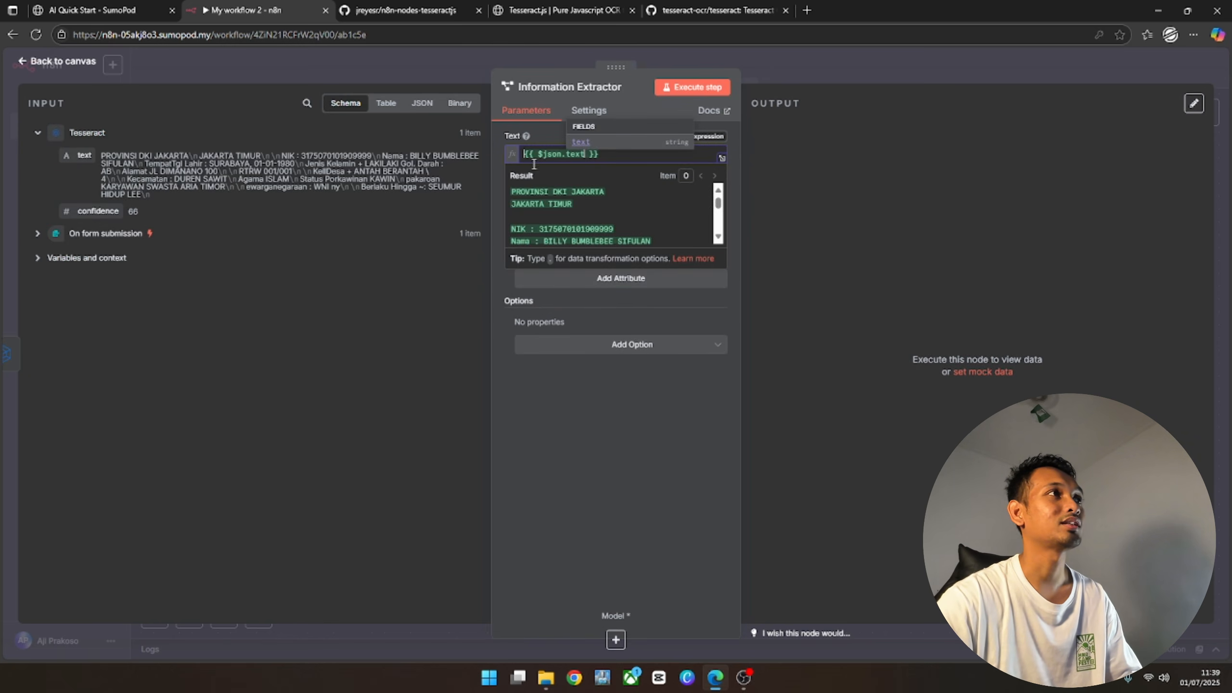
click(597, 445)
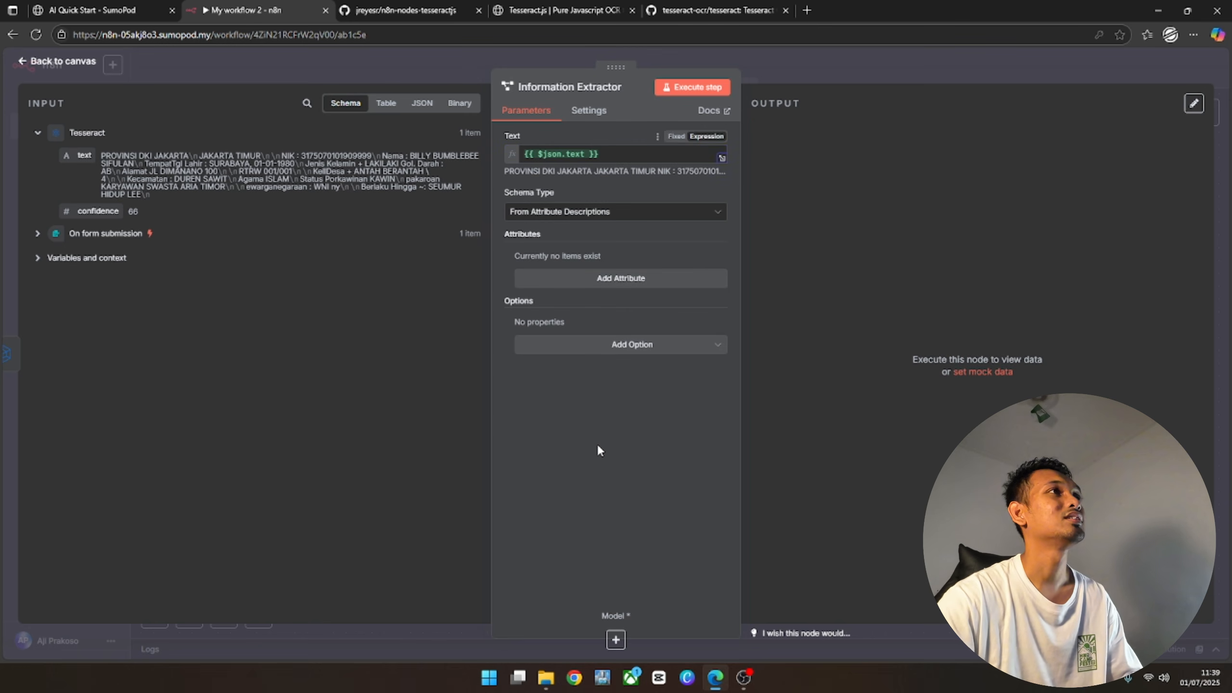
Add a String attribute named "NIK" with the description "NIK dari KTP, 16 angka" to the Information Extractor
click(612, 280)
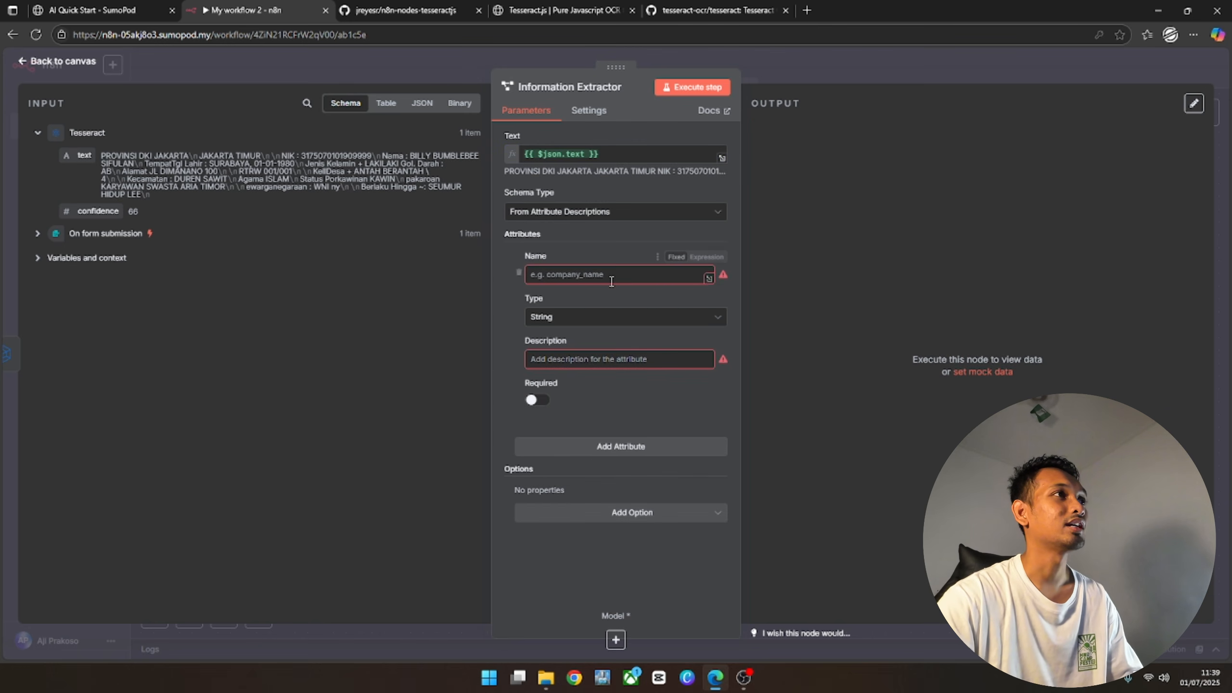
click(590, 279)
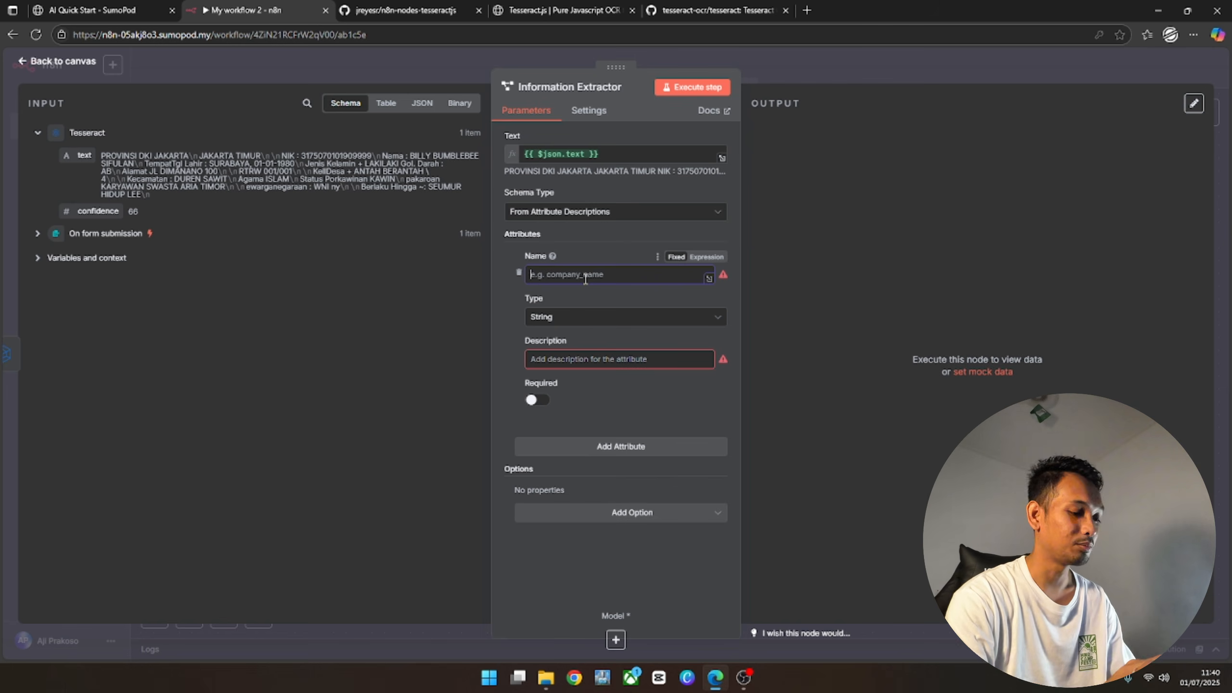
text(NIK)
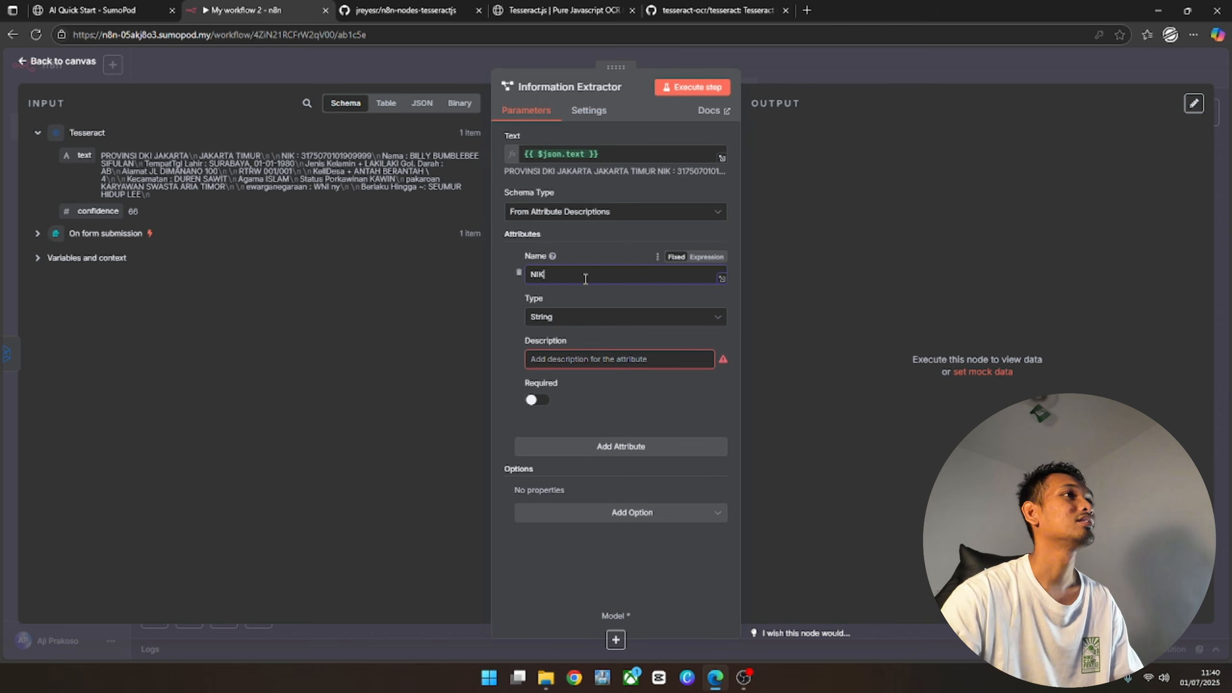
click(566, 360)
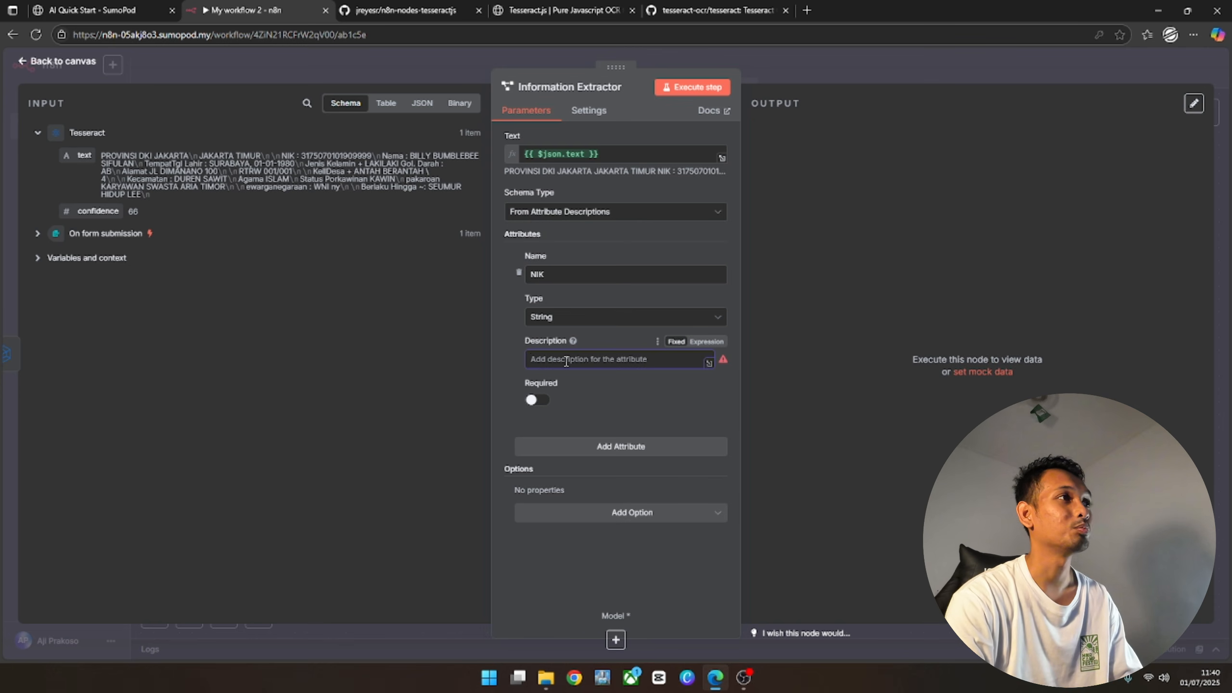
text(NIK dari RT)
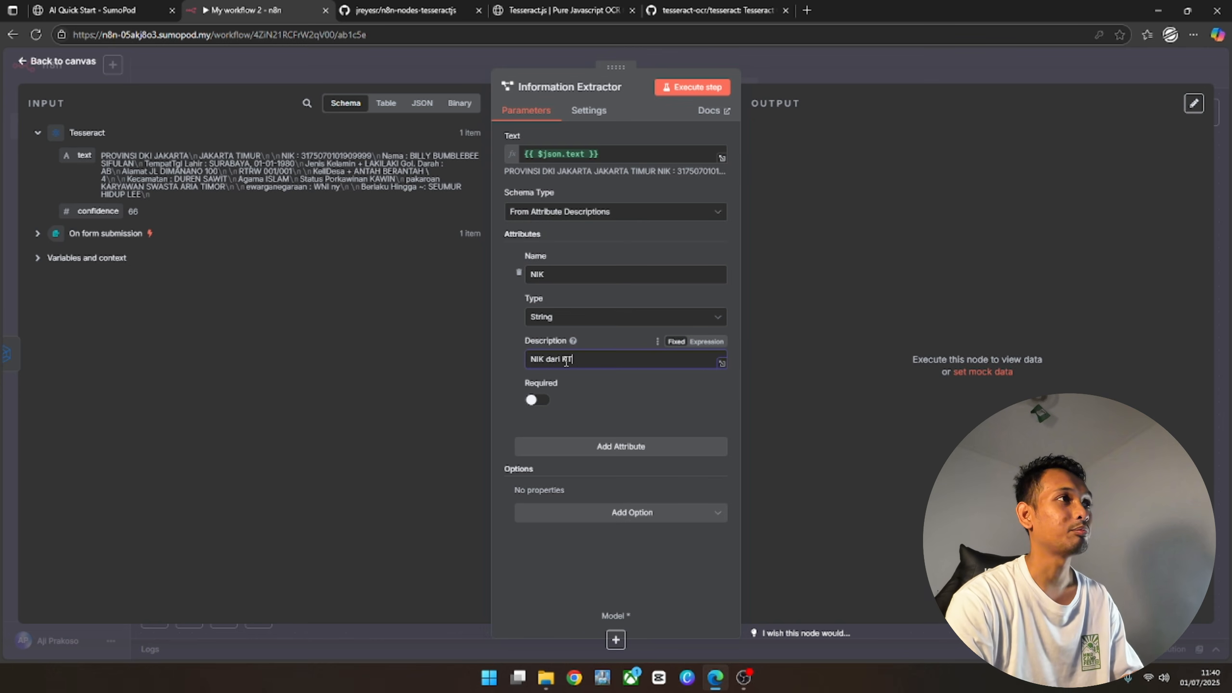
text(P, 16)
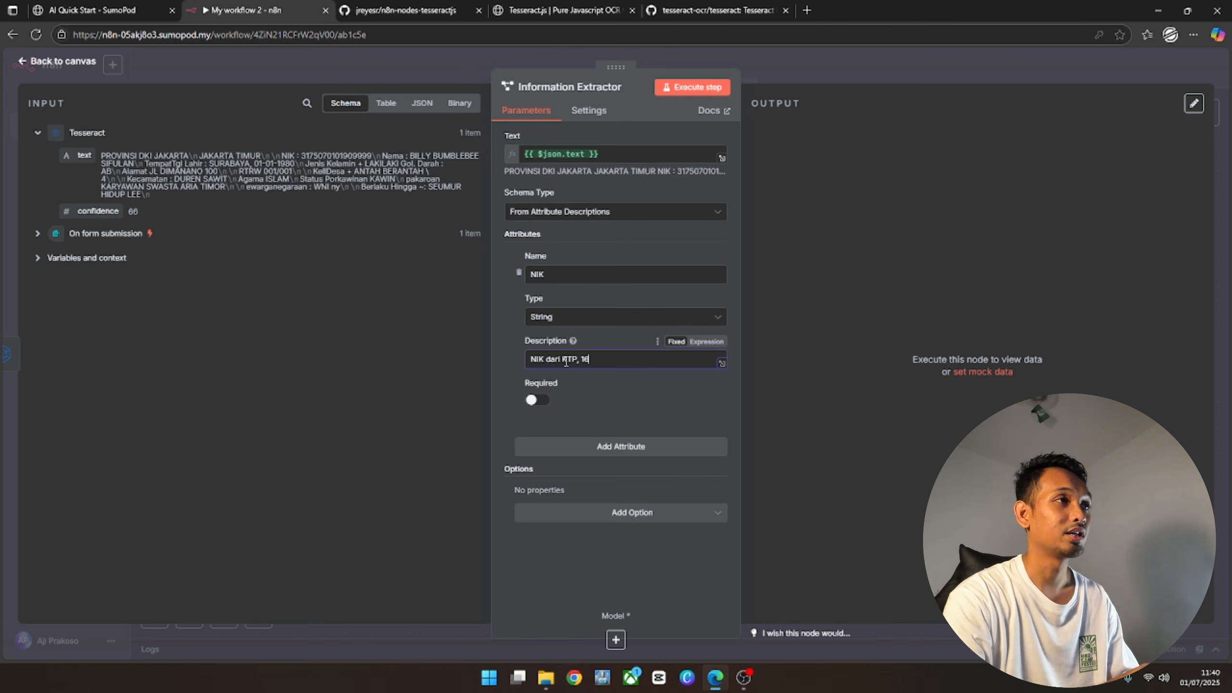
text( angka)
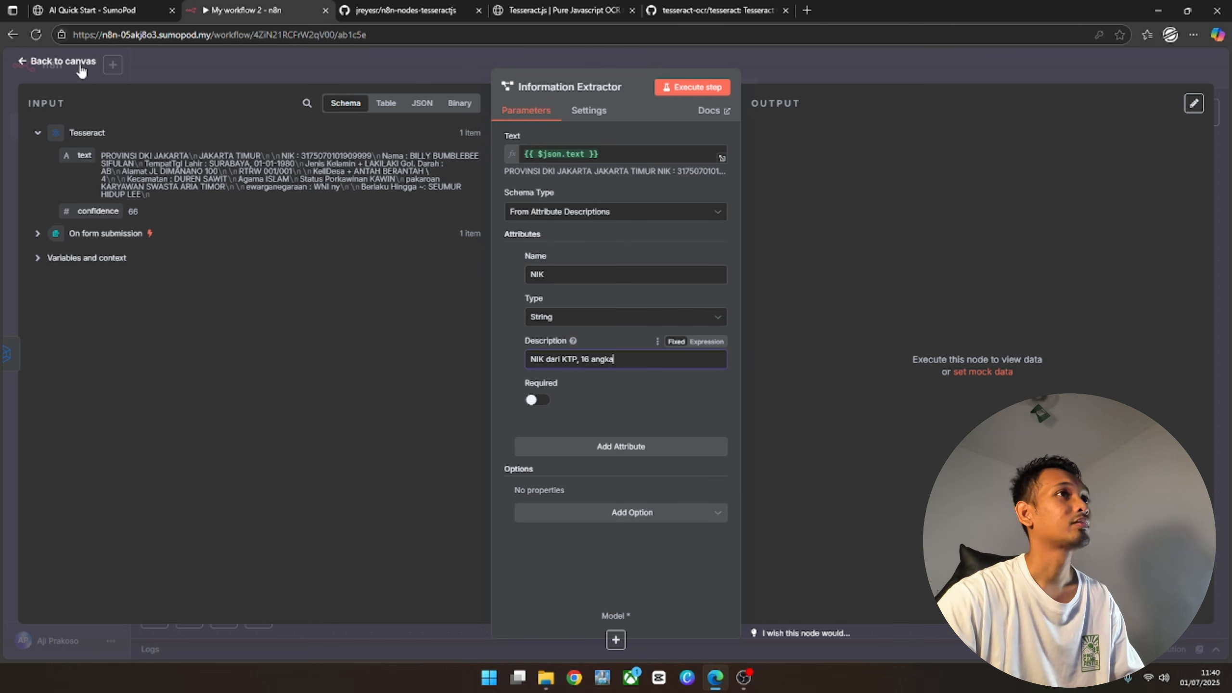
click(79, 67)
Attach an OpenAI Chat Model as the Information Extractor's language model and return to the canvas
click(1002, 439)
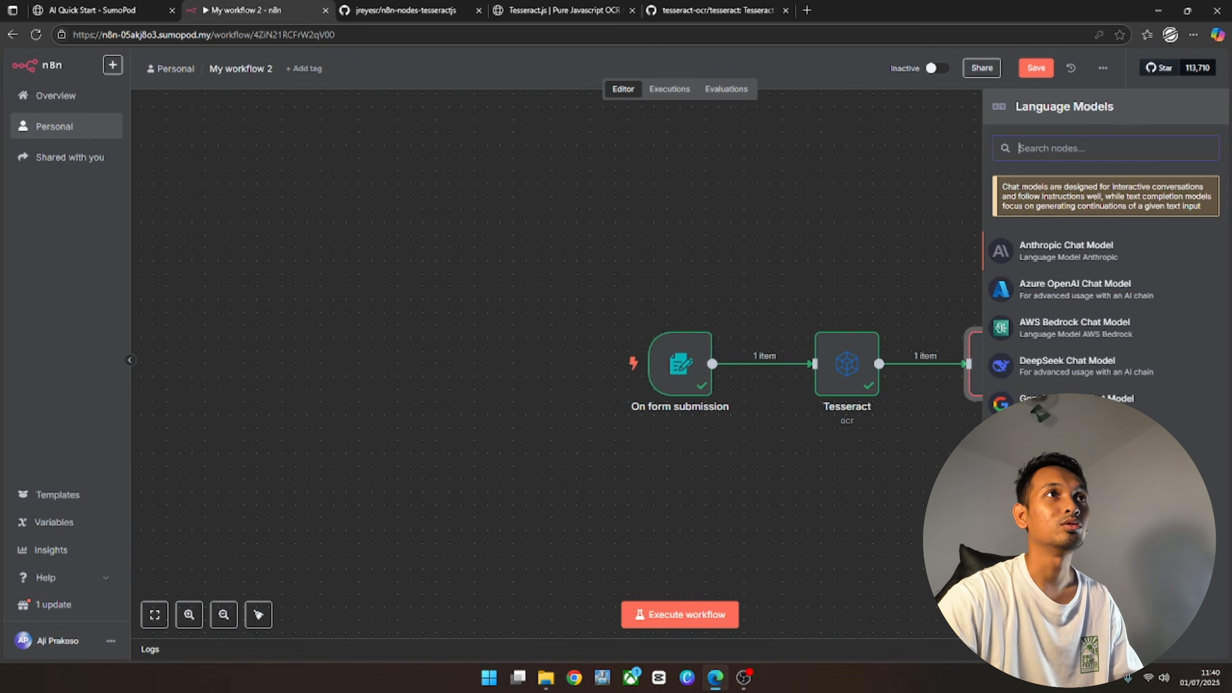
text(open)
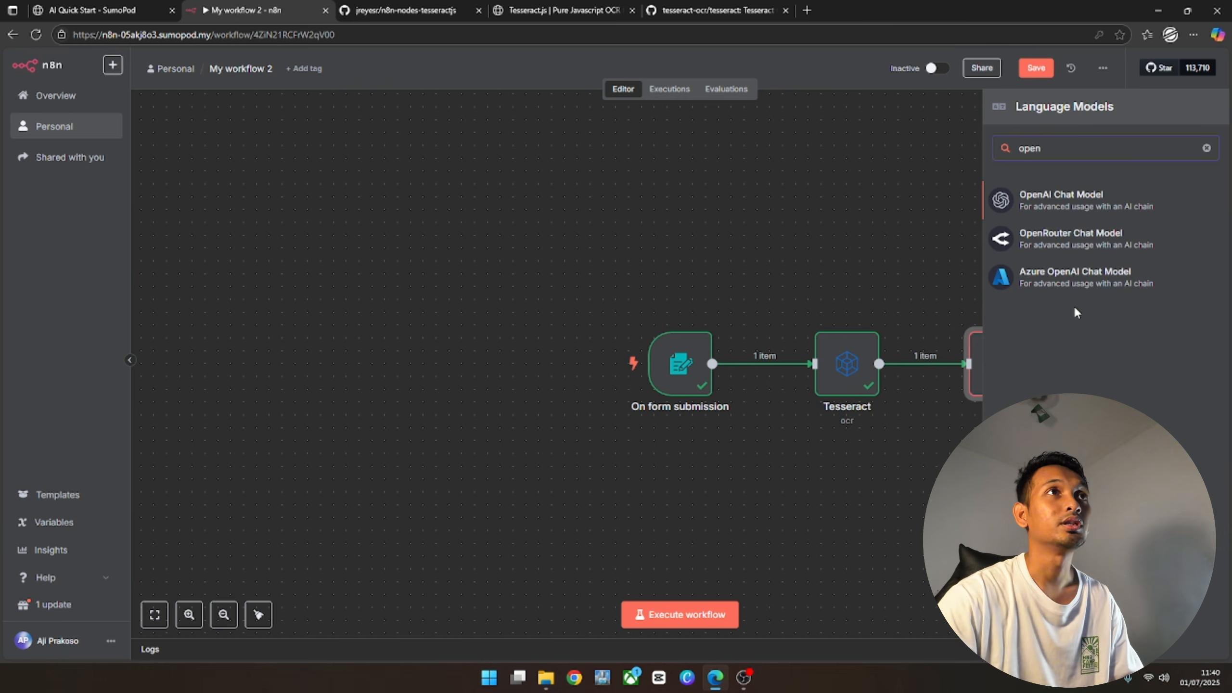
click(1060, 195)
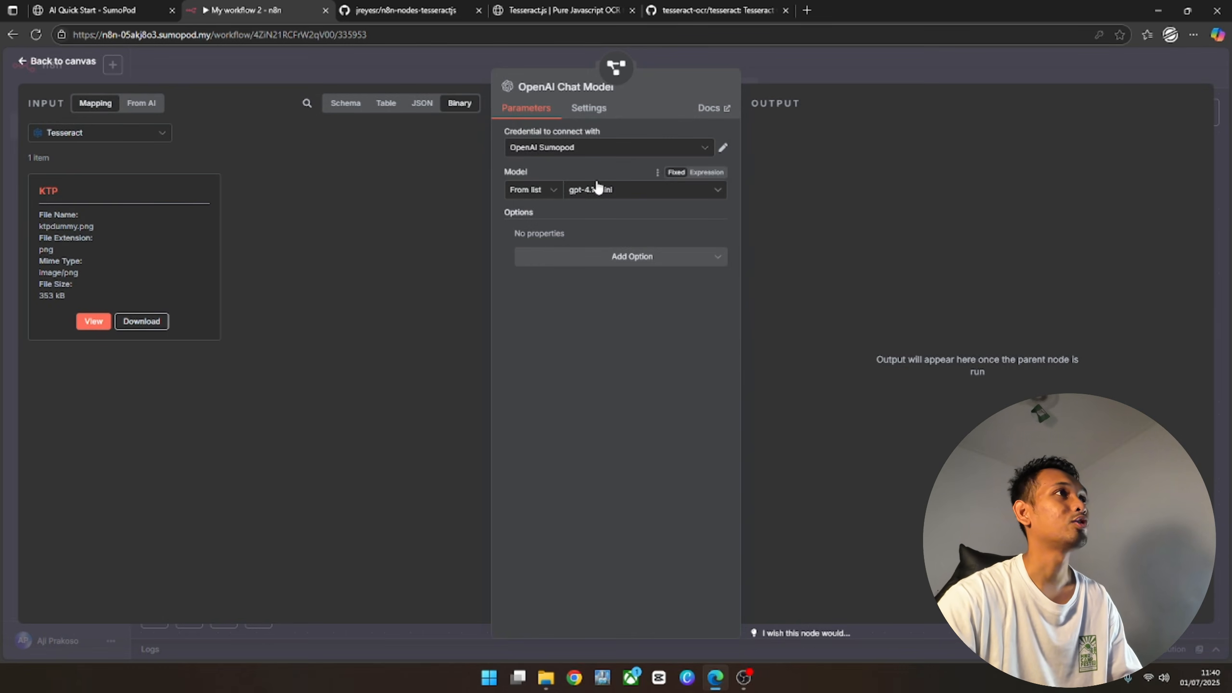
click(75, 61)
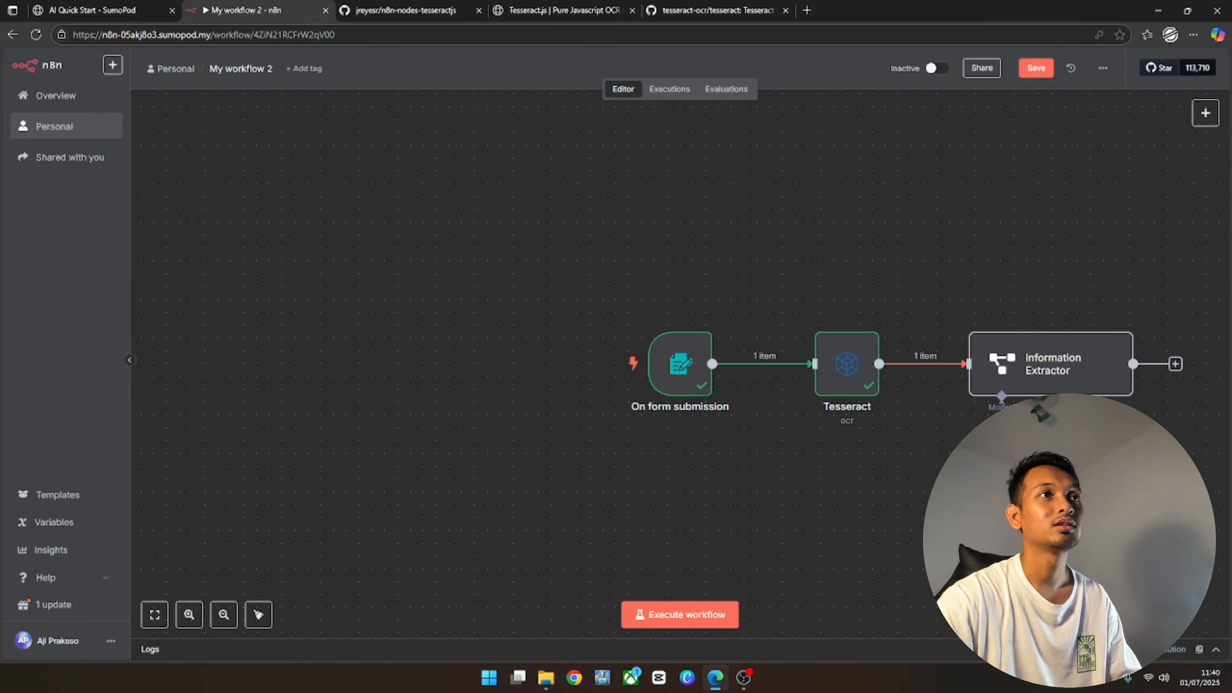
Execute the Information Extractor node, then open it and view the KTP input image beside its output
click(1074, 316)
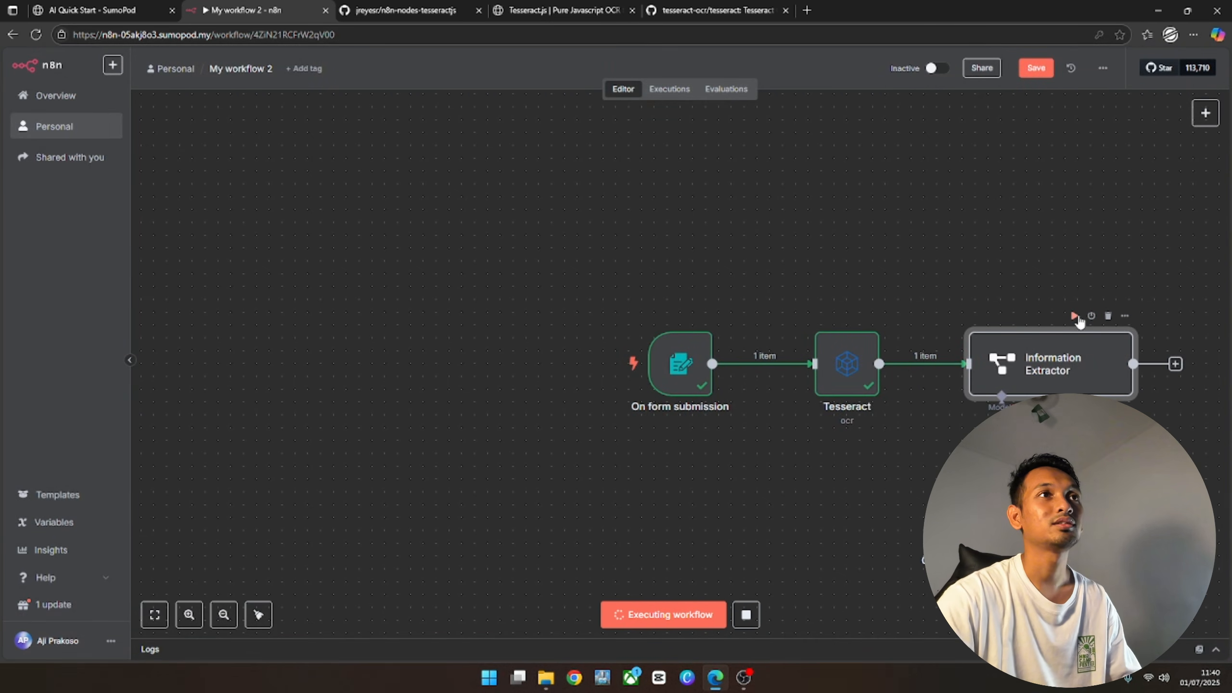
double_click(1091, 374)
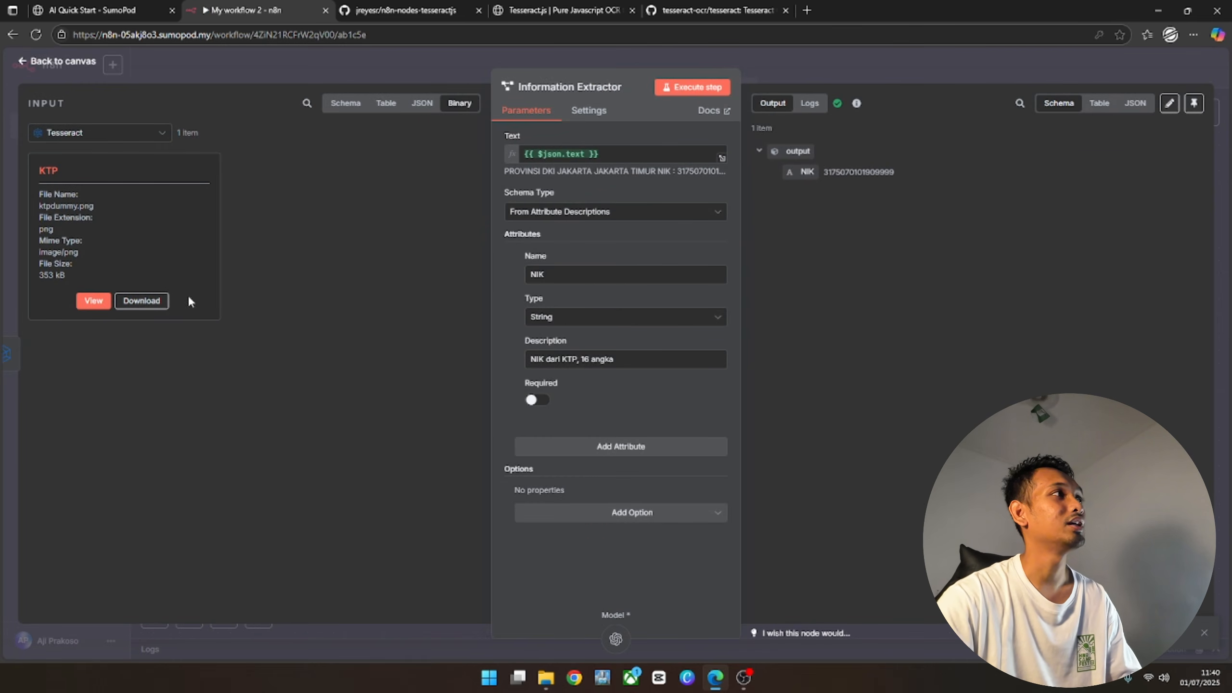
click(103, 305)
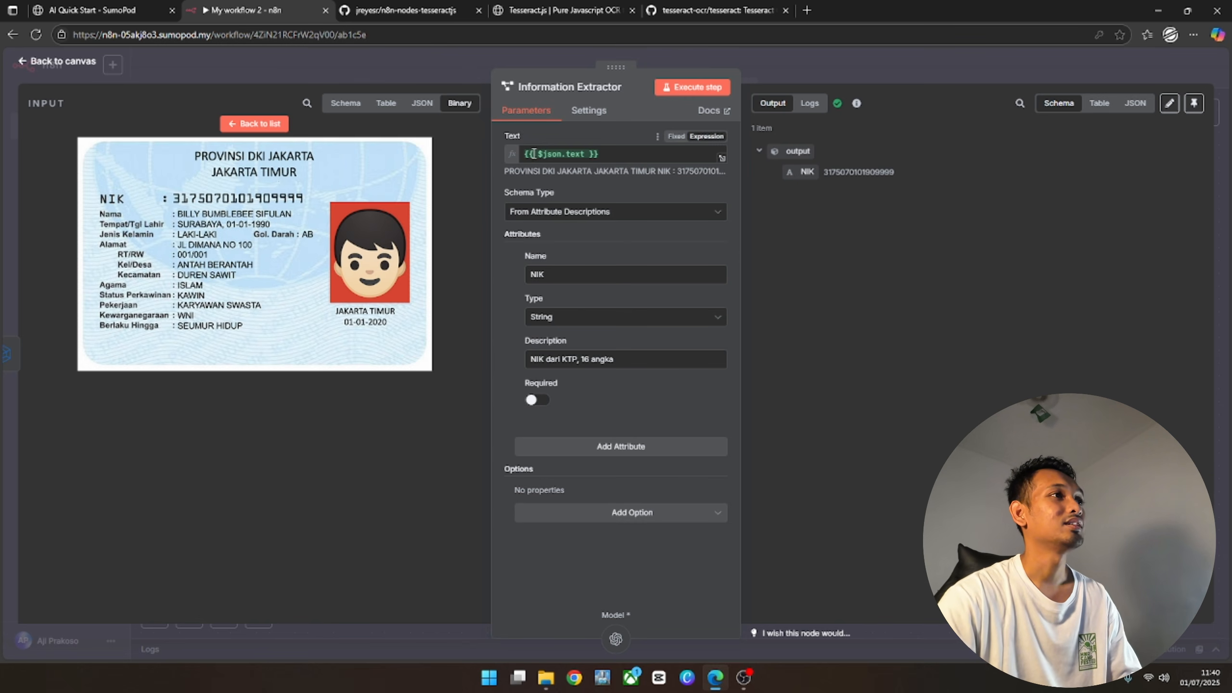
Add a second String attribute named "name" with the description "Nama lengkap dari KTP"
click(593, 446)
click(576, 469)
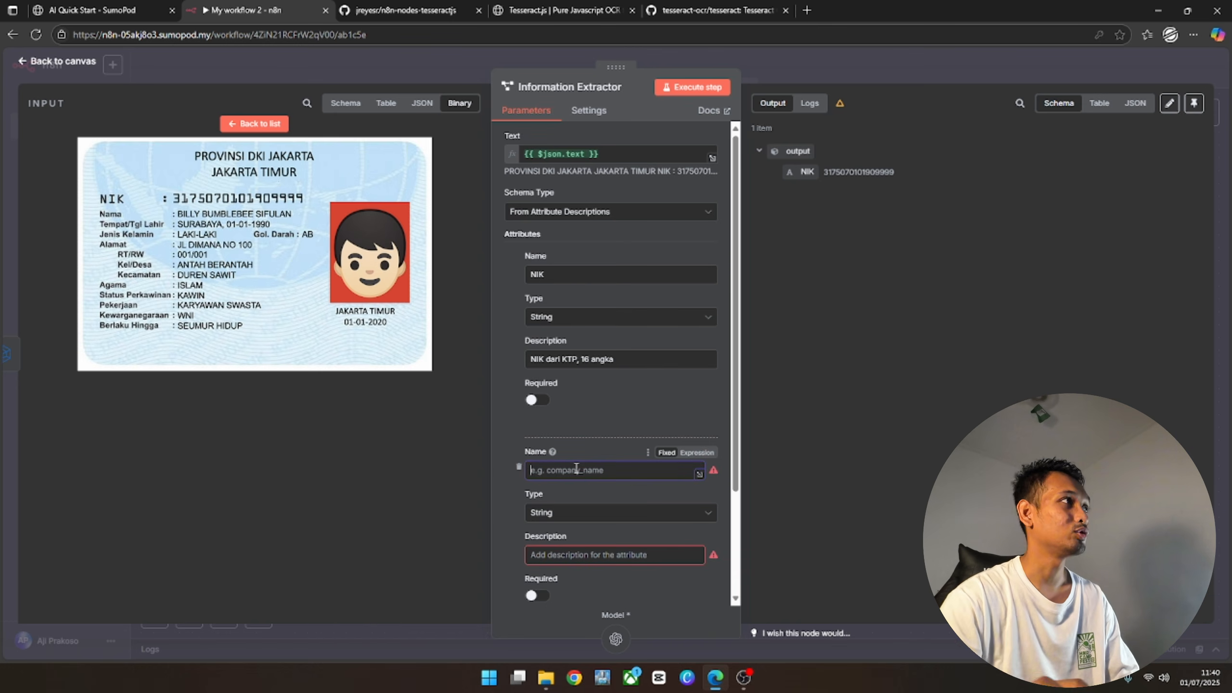
text(name)
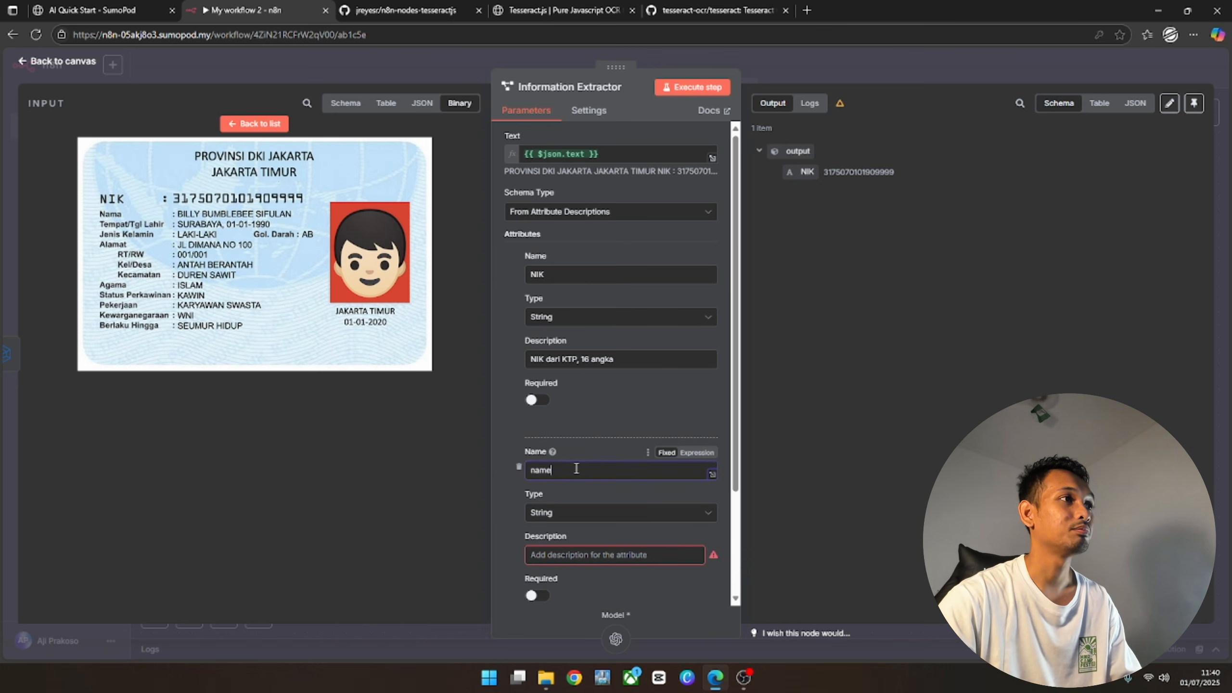
click(594, 553)
text(Nama (lengkap dari KTP)
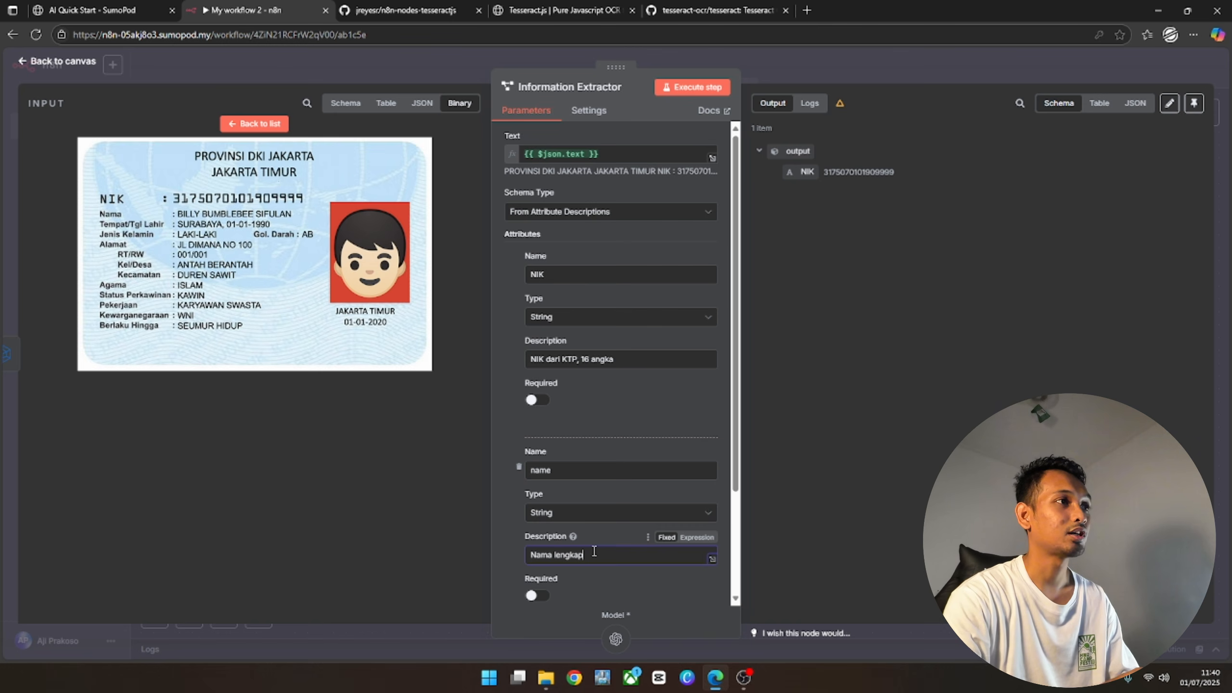
Make both the NIK and name attributes required in the Information Extractor
scroll(563, 412, down, 3)
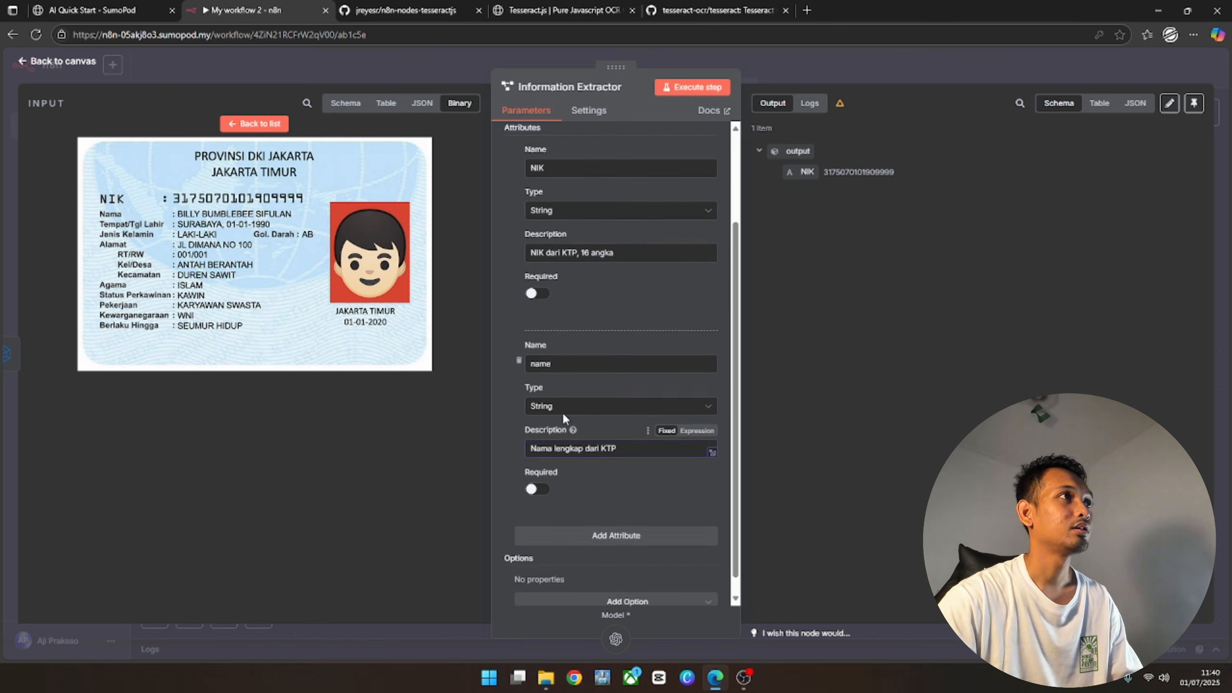
click(538, 272)
click(538, 467)
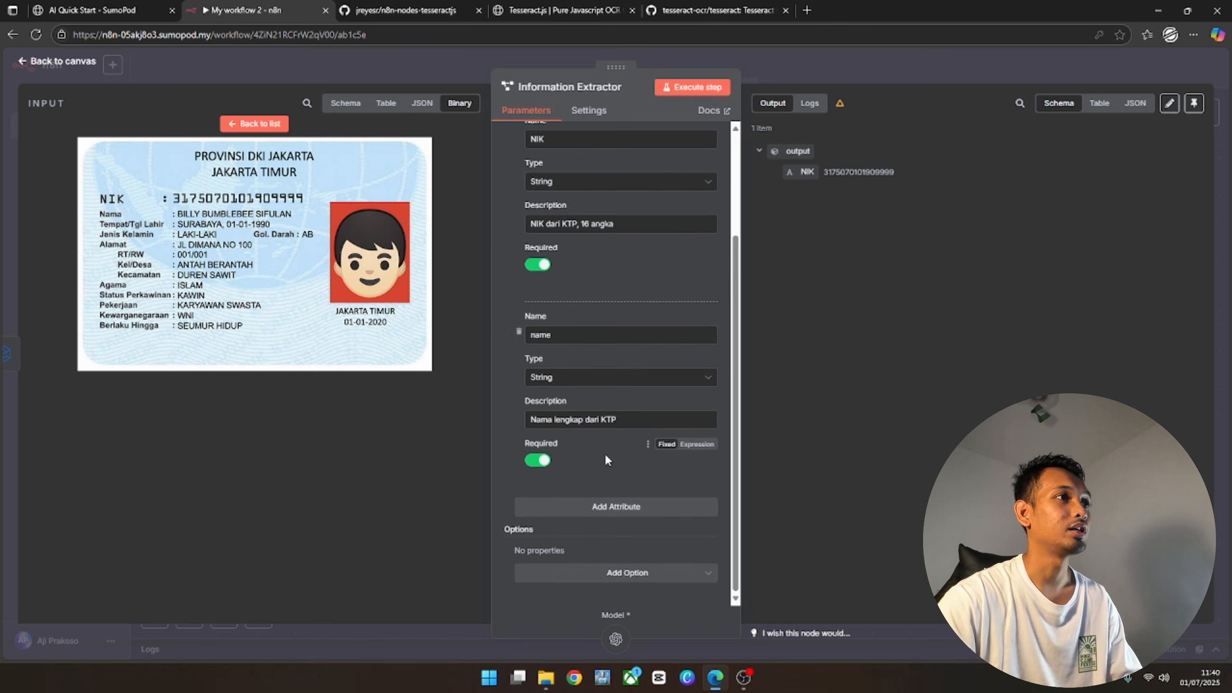
Add a third String attribute named "gender" with the description "Jenis kelamin dari KTP"
click(602, 514)
click(593, 532)
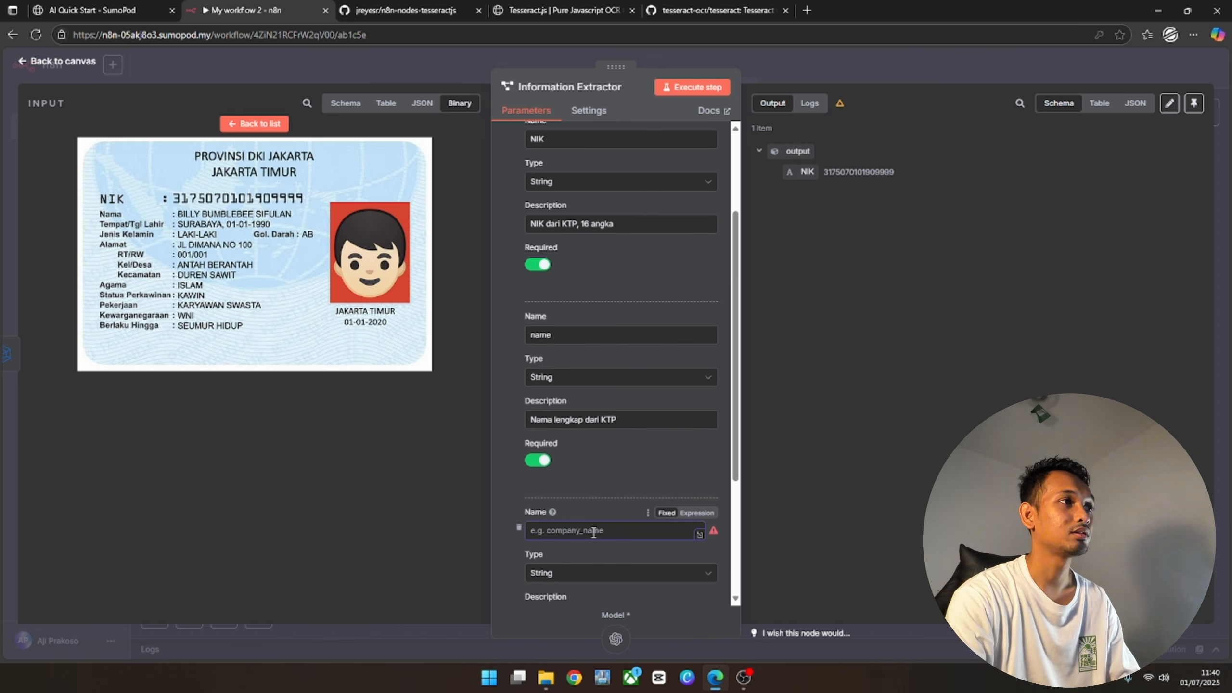
text(gender)
scroll(593, 532, down, 5)
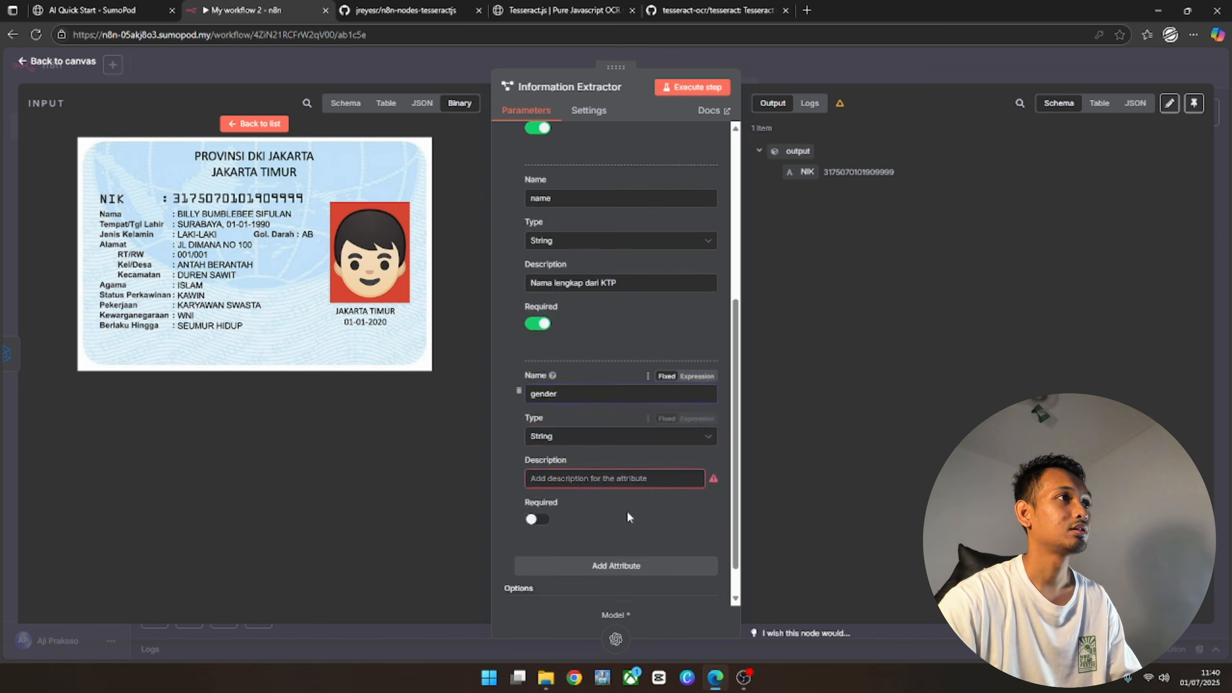
click(580, 420)
text(Jenis e)
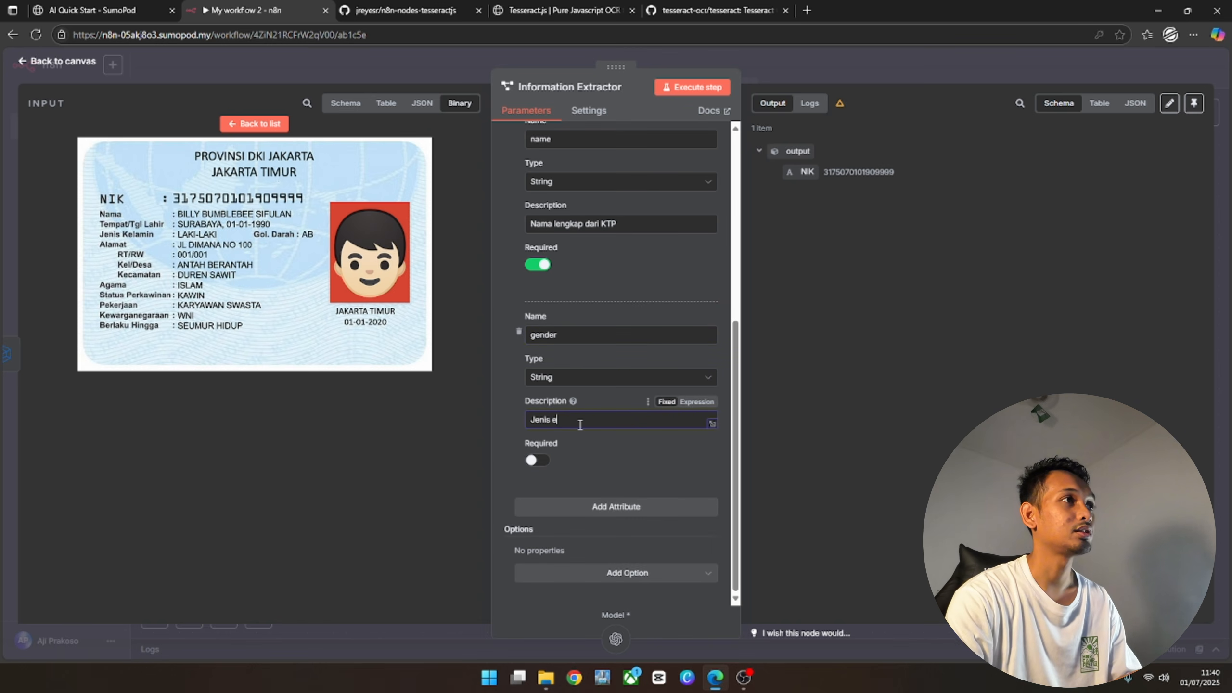
text(k)
key(BackSpace)
key(BackSpace)
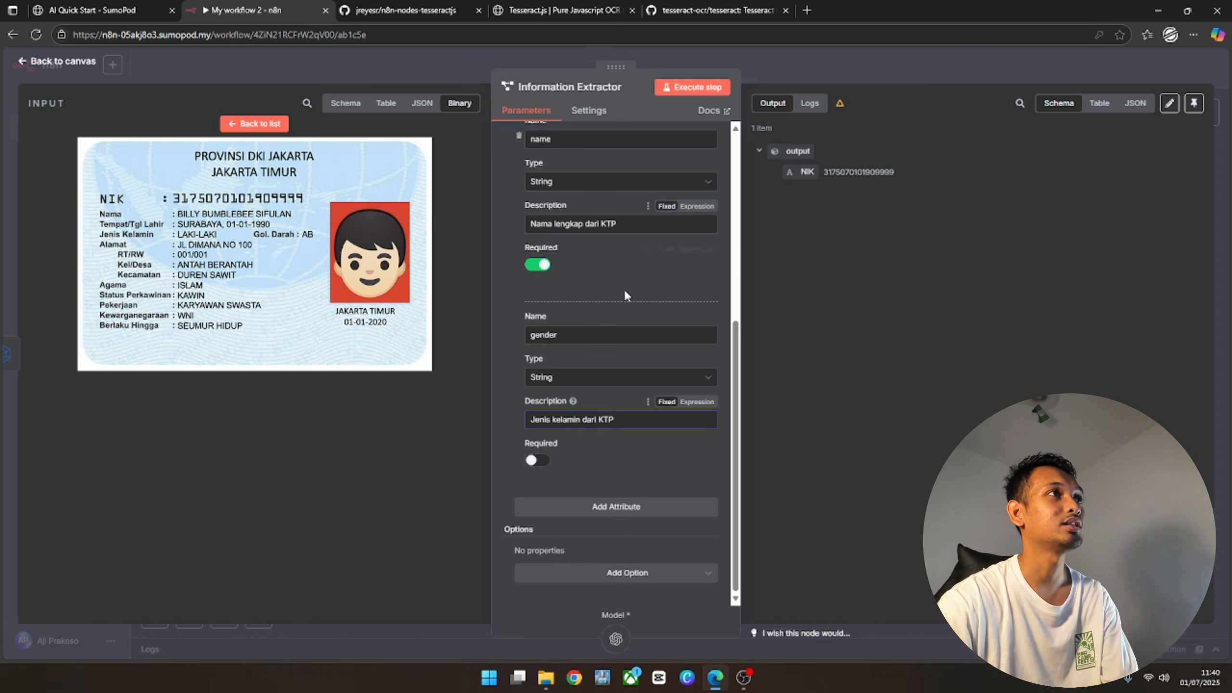
Execute the Information Extractor step with the three attributes, review its output and return to the canvas
click(694, 87)
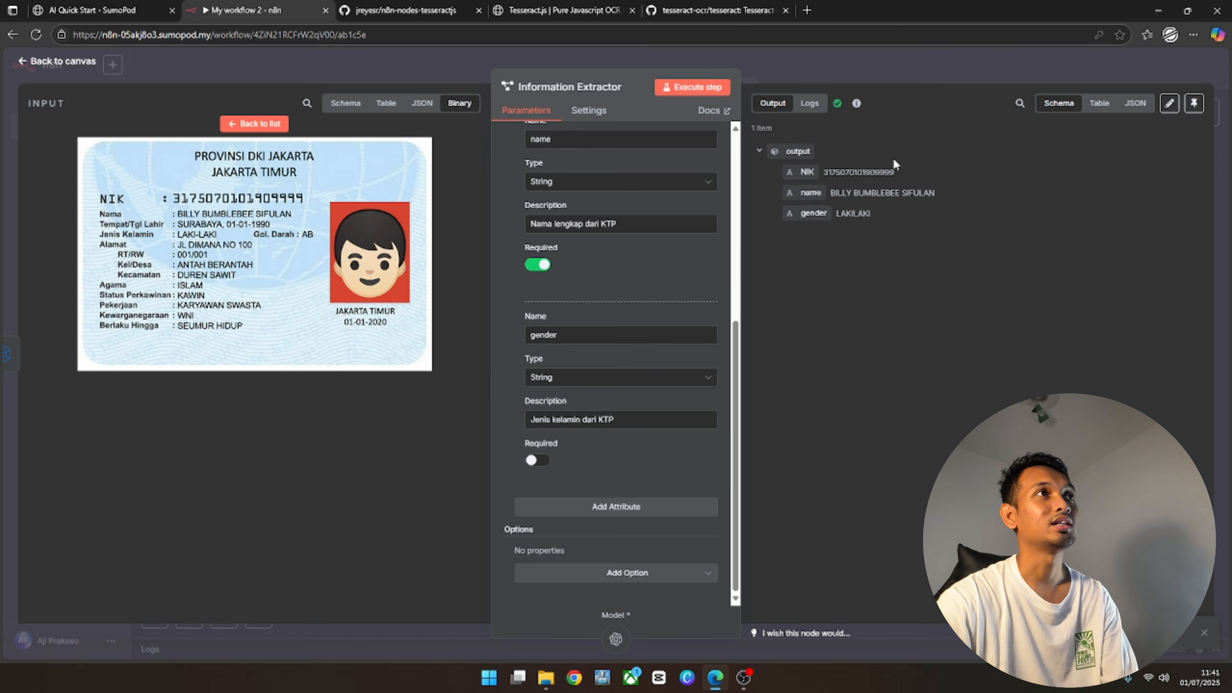
scroll(626, 218, up, 6)
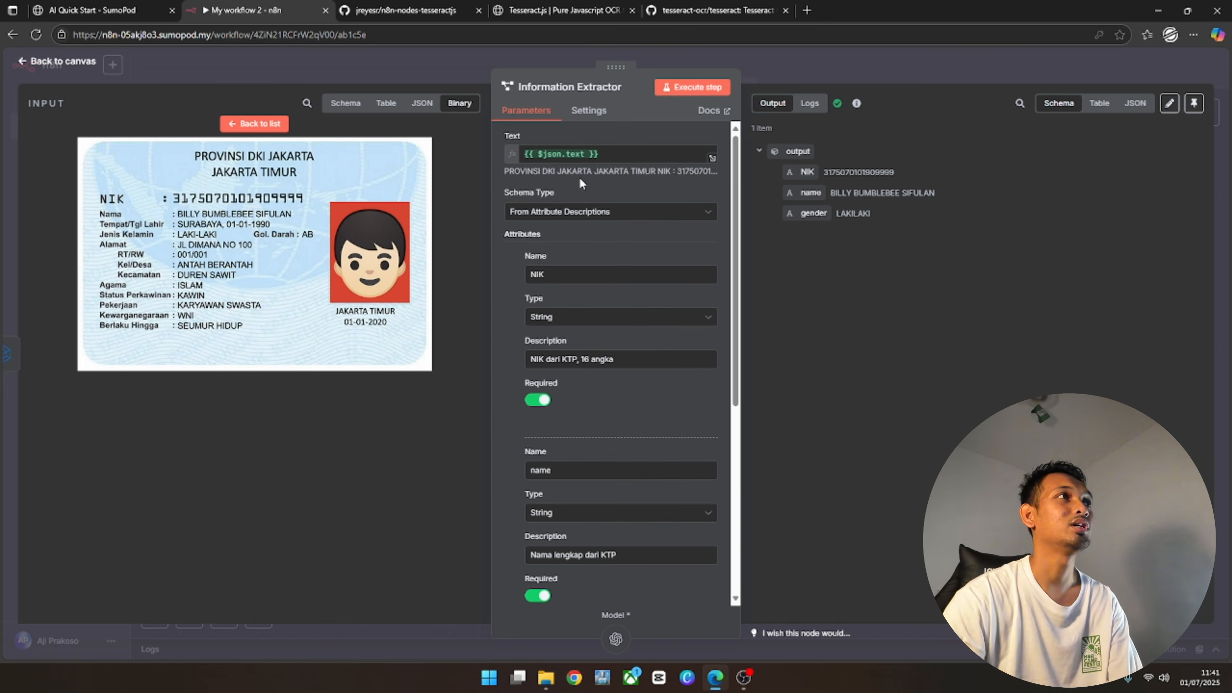
click(63, 61)
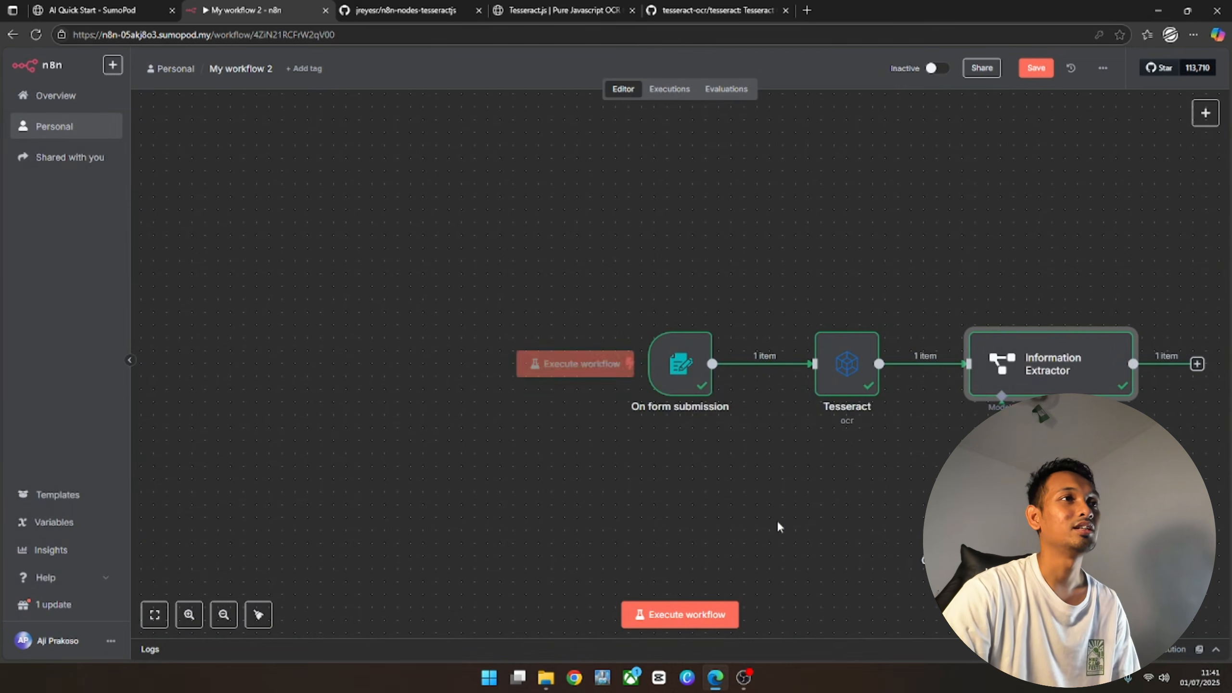
drag(804, 536, 598, 418)
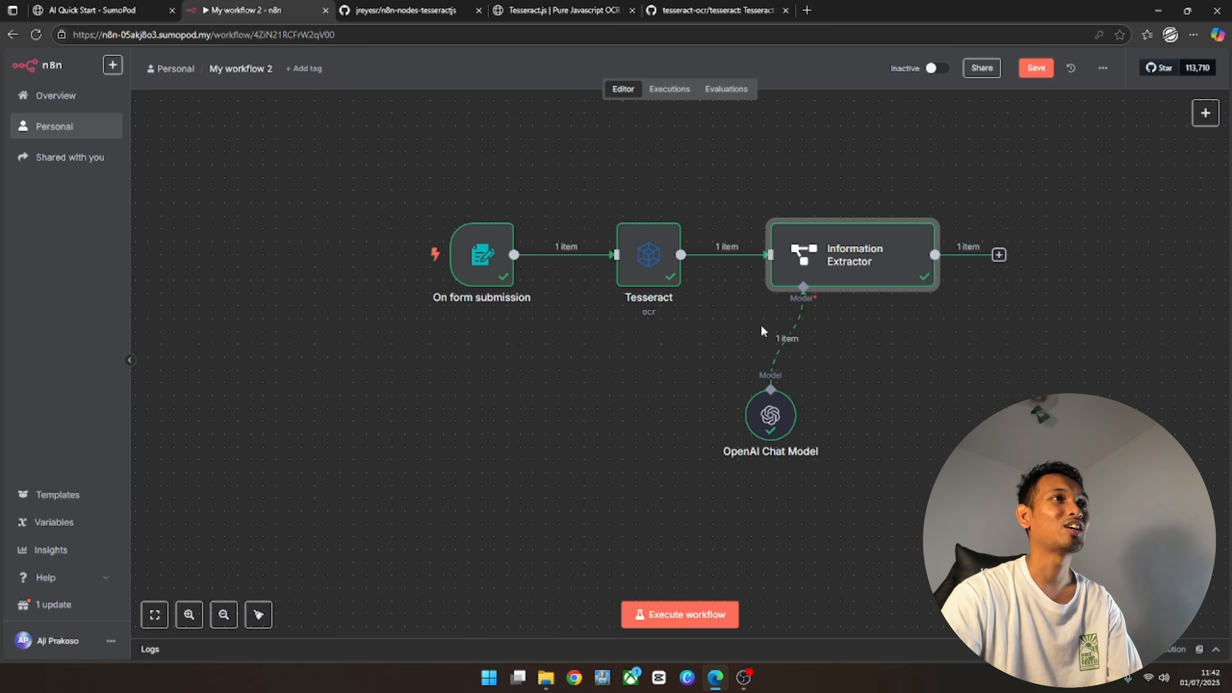
drag(733, 176, 948, 436)
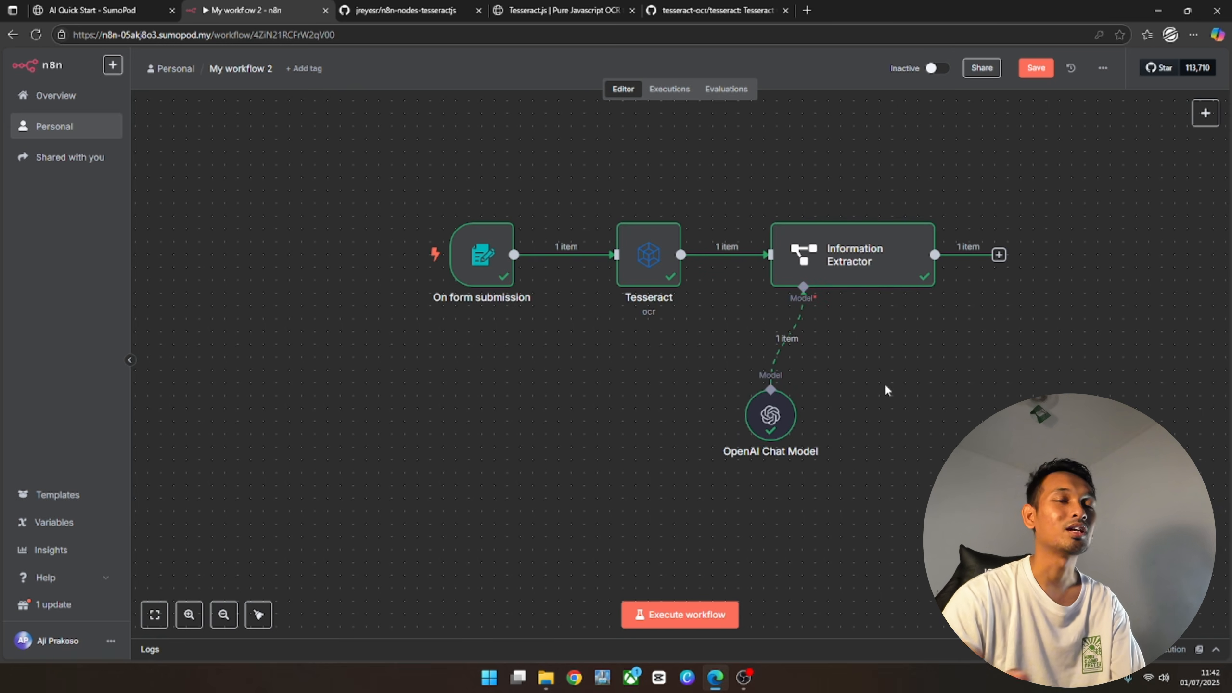